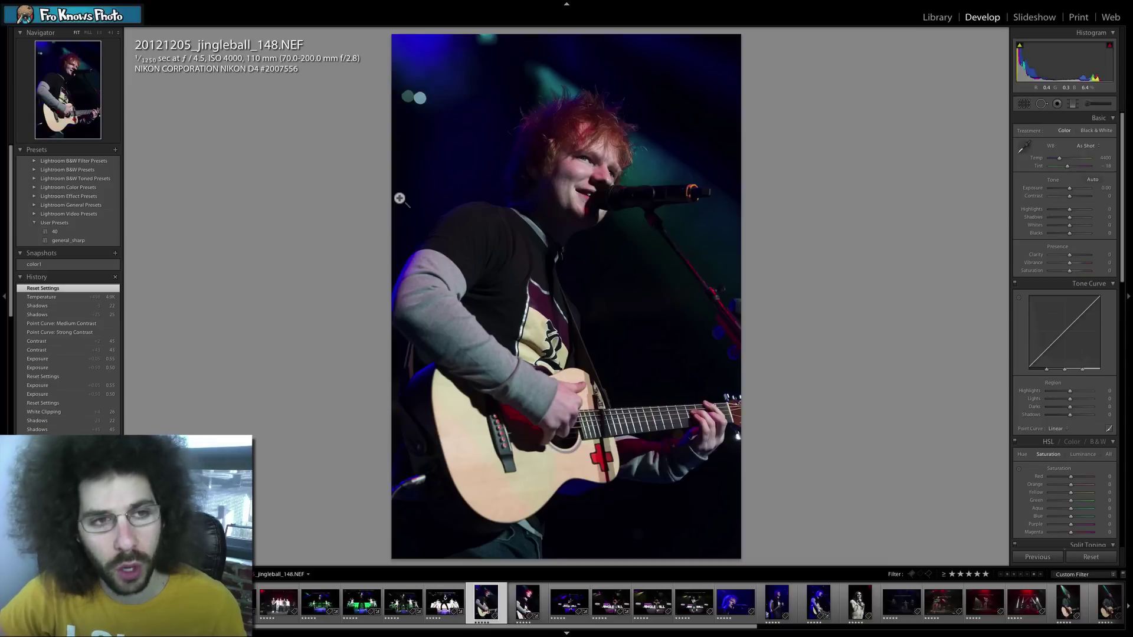
- Zoom to 1:1, pan to the singer's mouth and microphone, then return to the Fit view
click(580, 149)
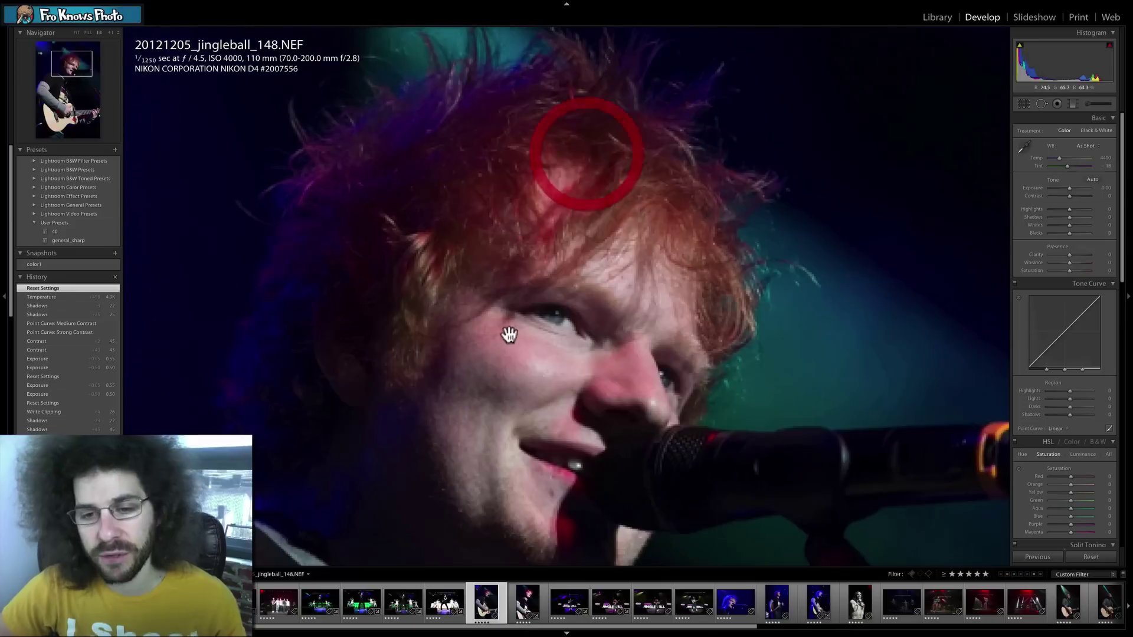
drag(437, 321, 443, 202)
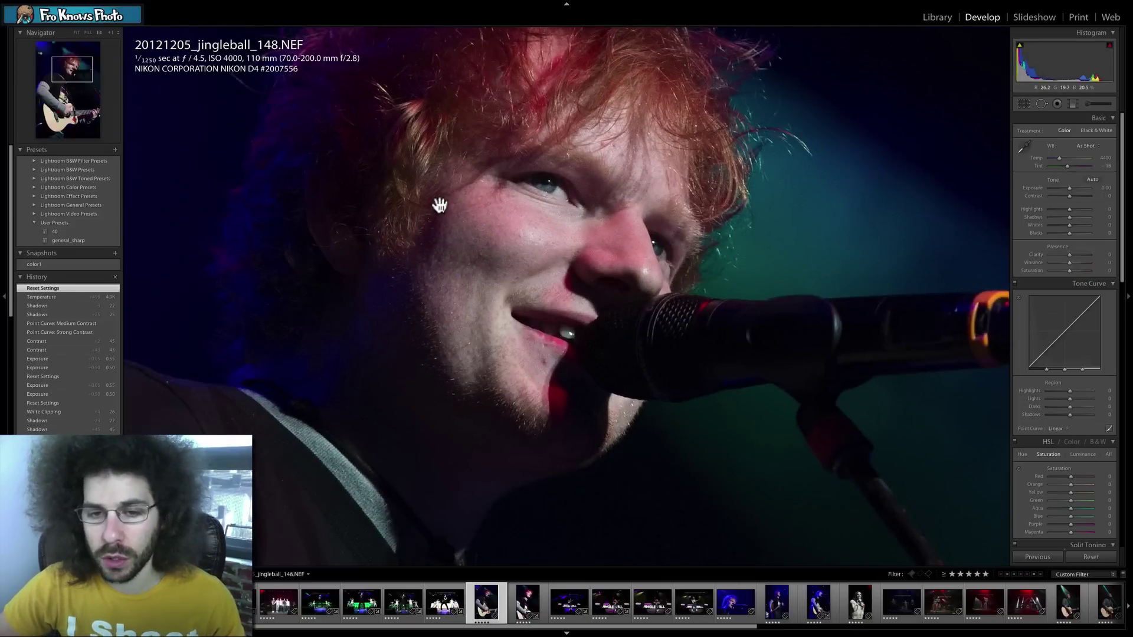
click(440, 205)
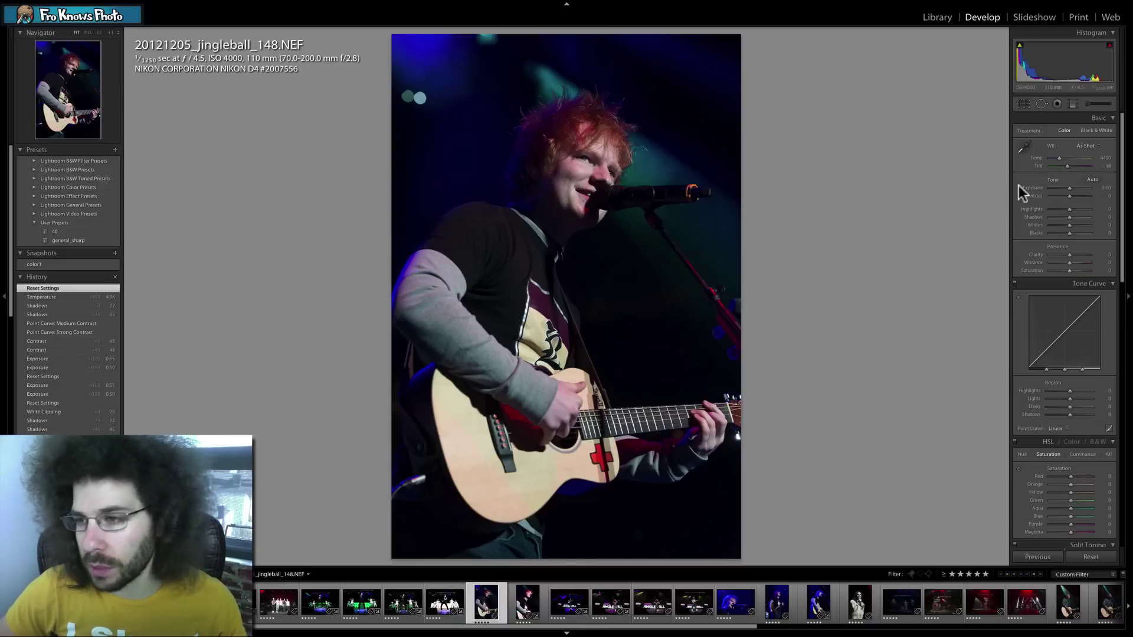
- Set Exposure to +0.65, Contrast to +46 and Clarity to +11 in the Basic panel
drag(1066, 186, 1077, 195)
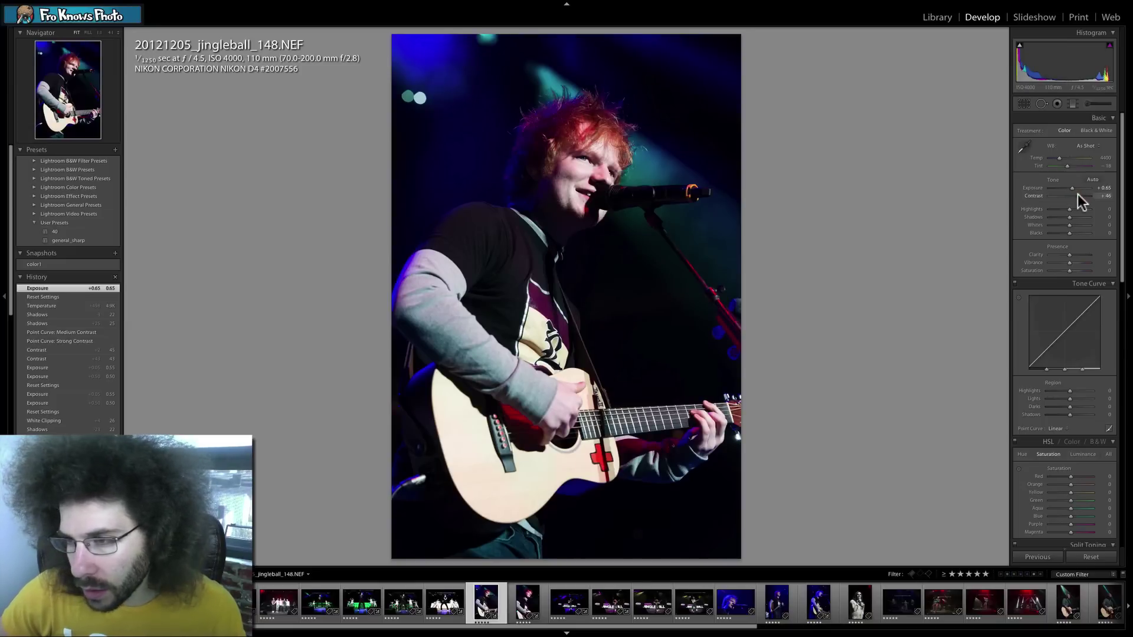
drag(1077, 194, 1078, 194)
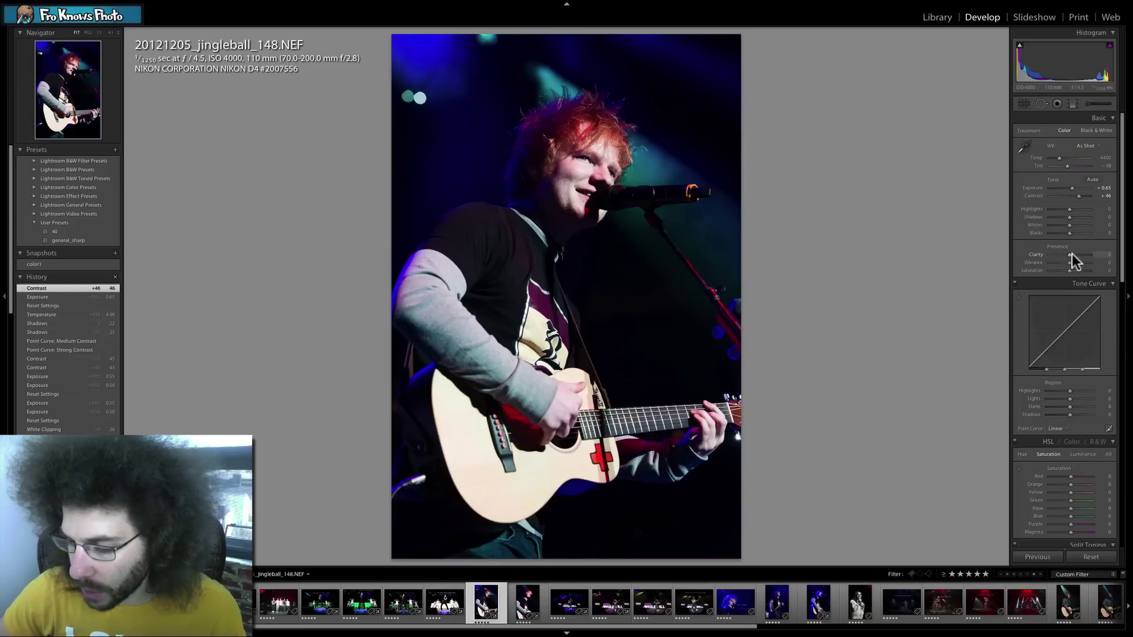
drag(1072, 254, 1073, 255)
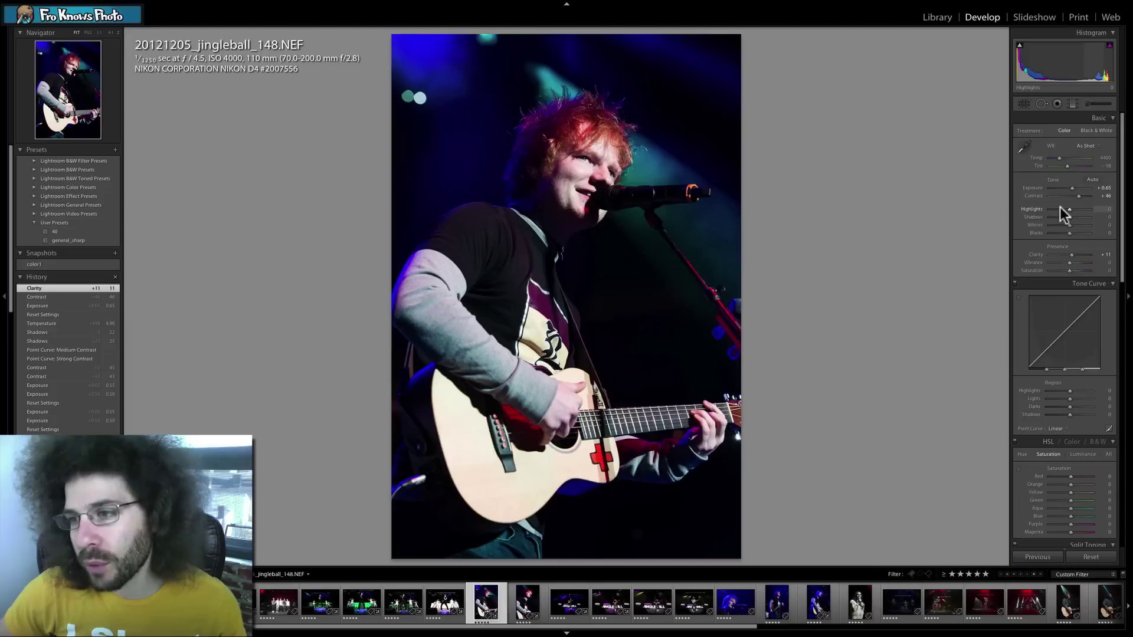
- Try lowering Highlights to -83, then undo it to keep Highlights at 0
drag(1065, 210, 1053, 215)
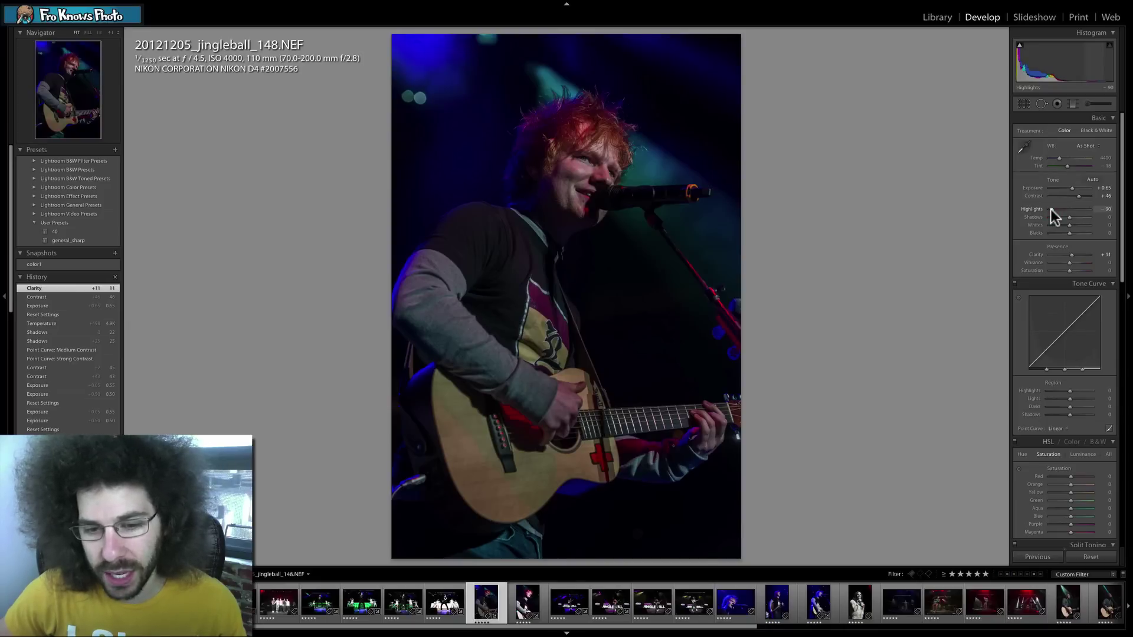
drag(1051, 210, 1053, 210)
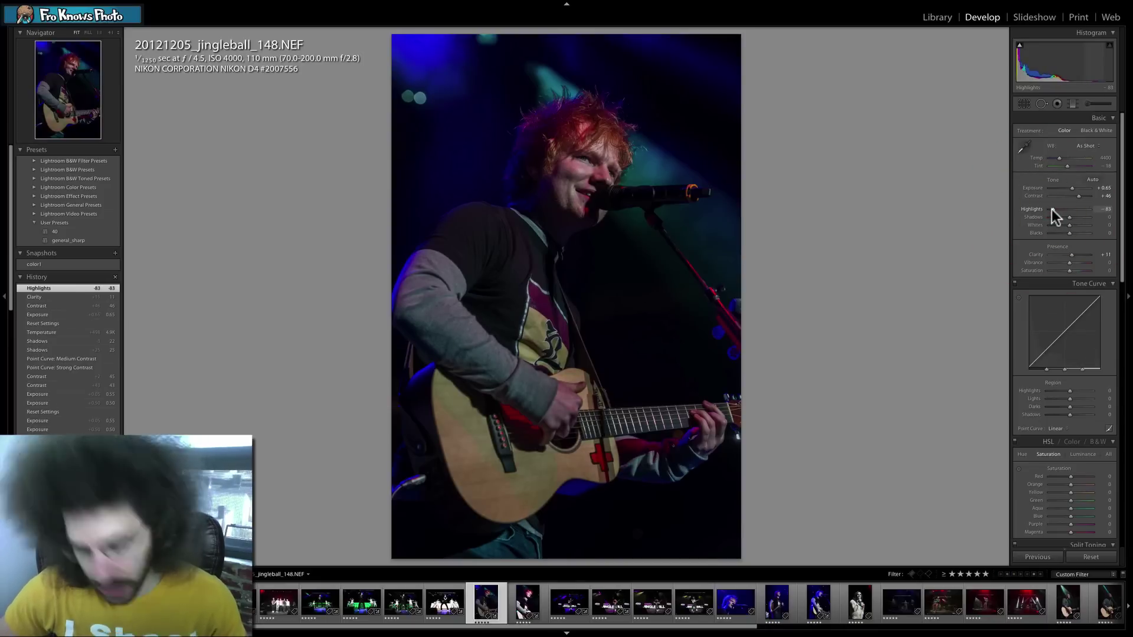
key(ctrl+z)
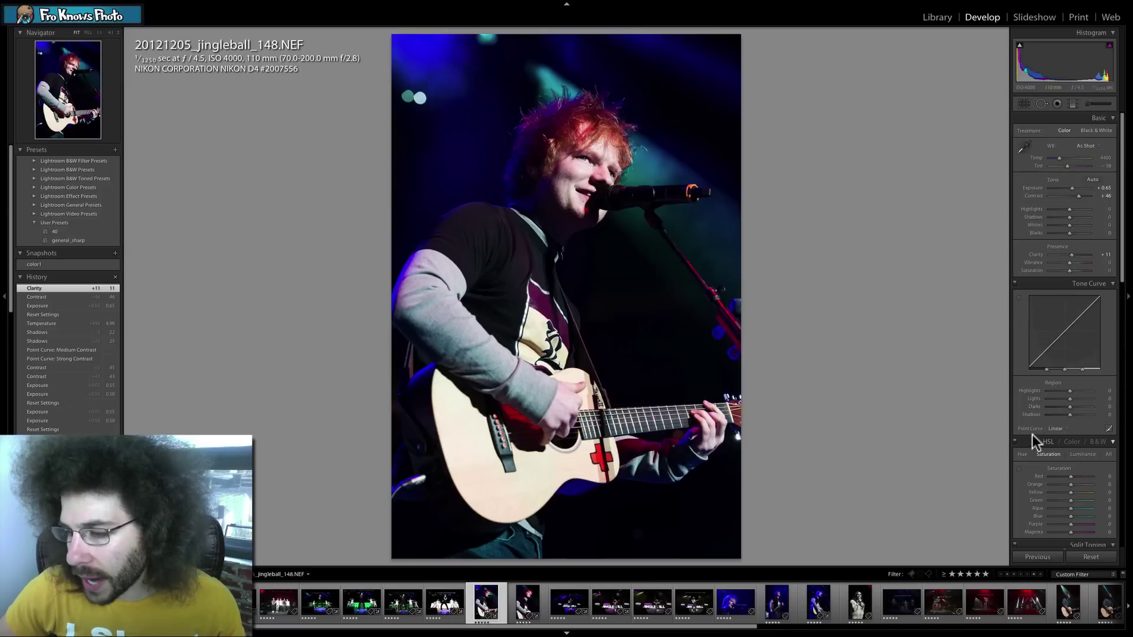
- Try the Strong Contrast point curve, then settle on the Medium Contrast preset
click(1057, 429)
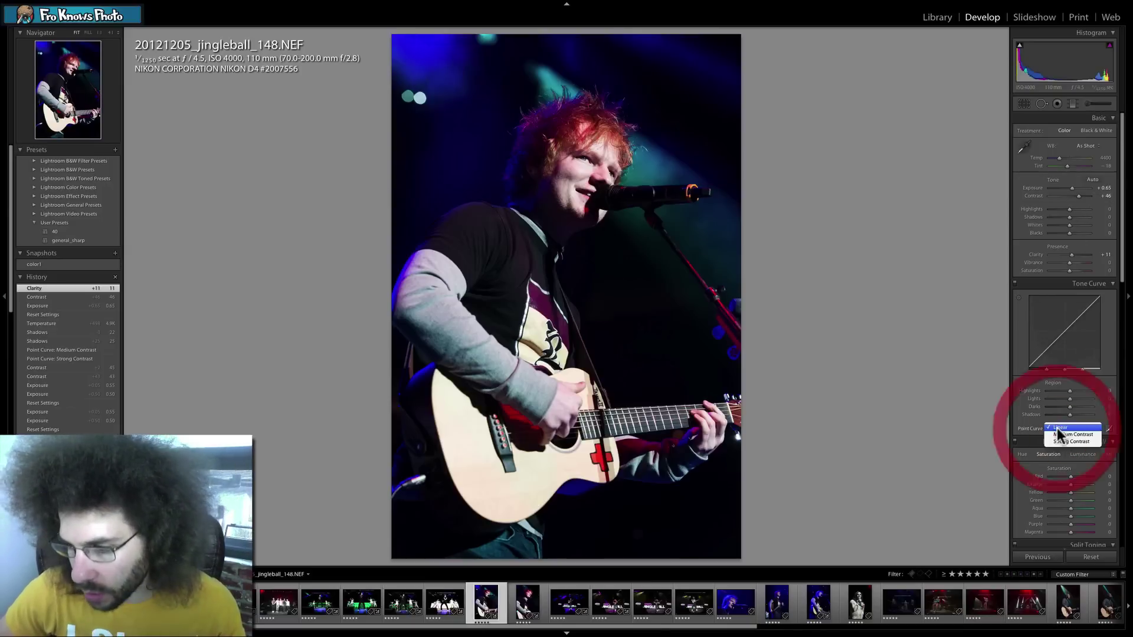
click(1059, 442)
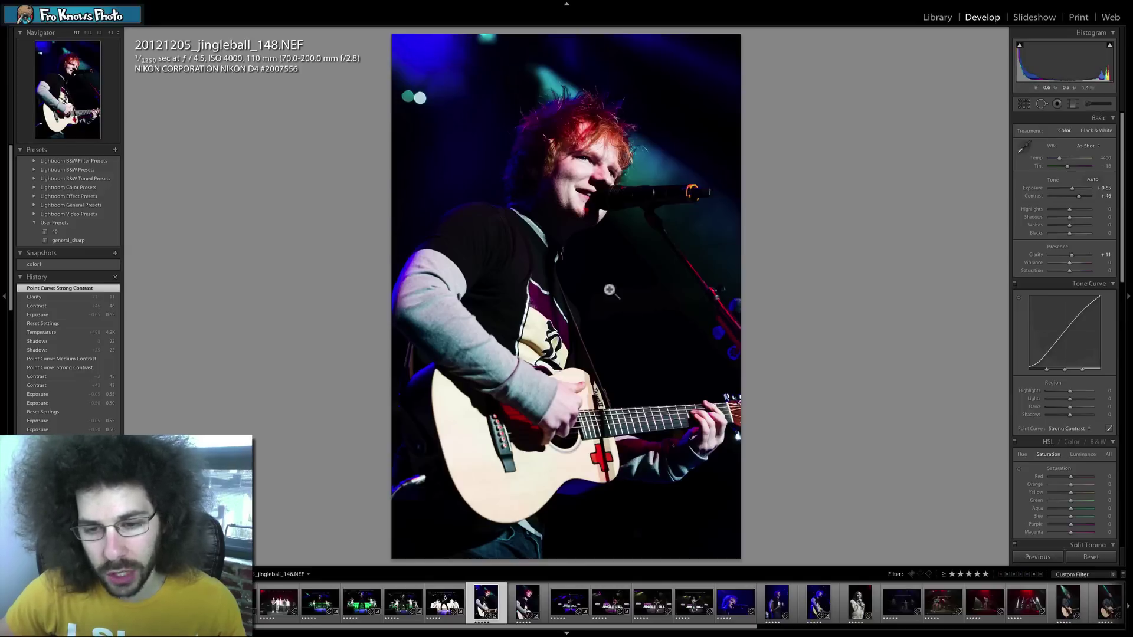
click(1048, 430)
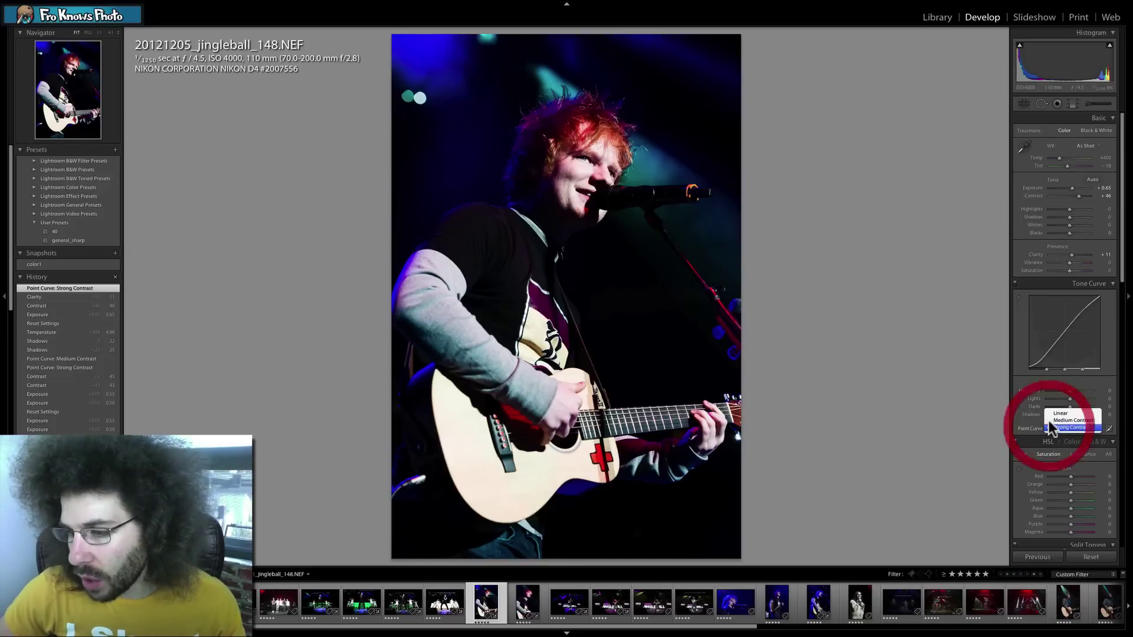
click(1049, 417)
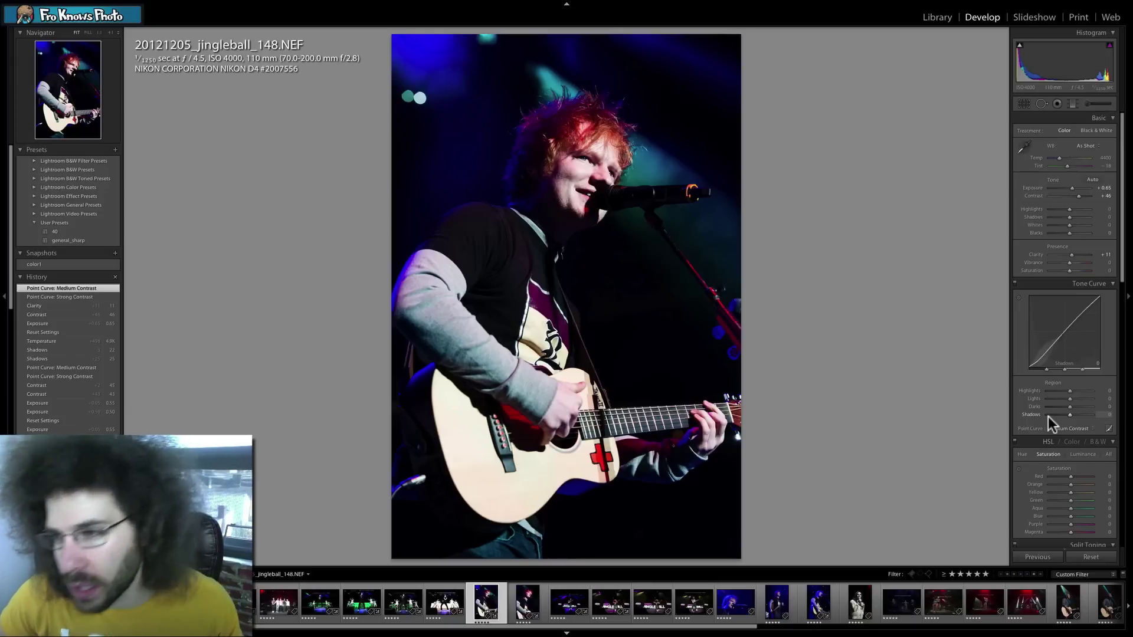
- Enter Exposure as +0.55, dismissing the out-of-range warning from a first entry of 10
click(1071, 189)
click(1107, 188)
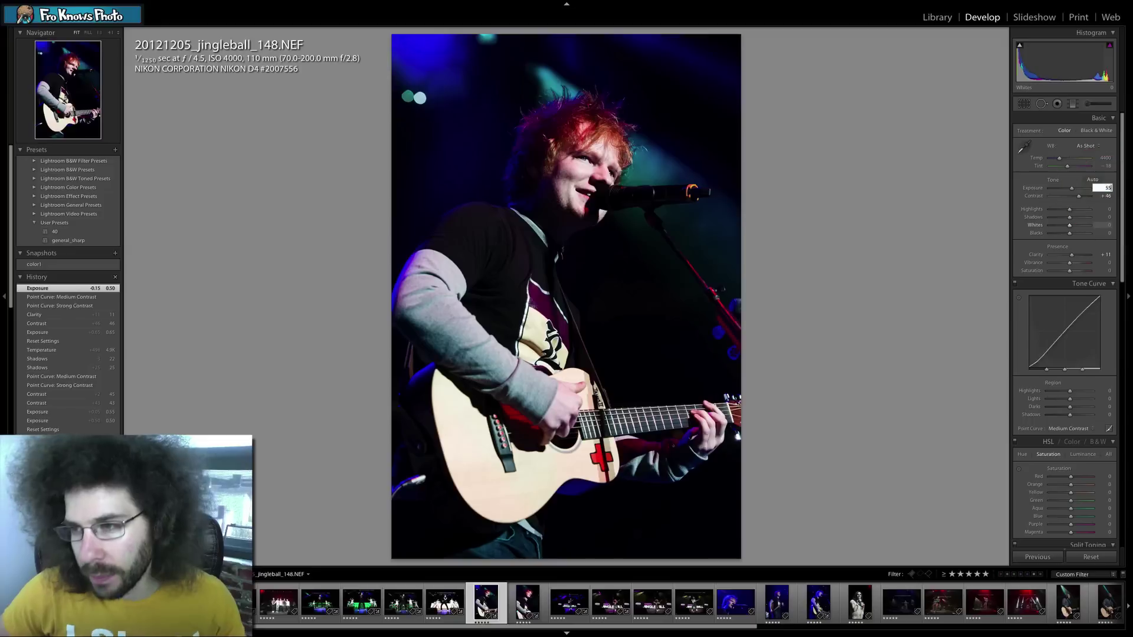
text(10)
key(Return)
click(627, 197)
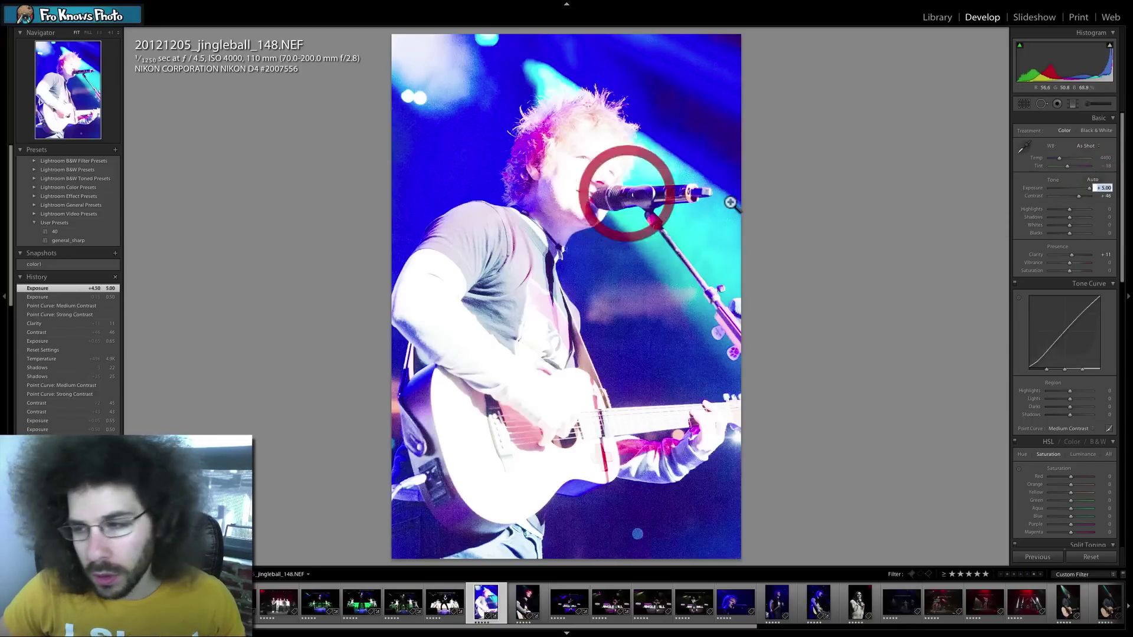
text(.55)
key(Return)
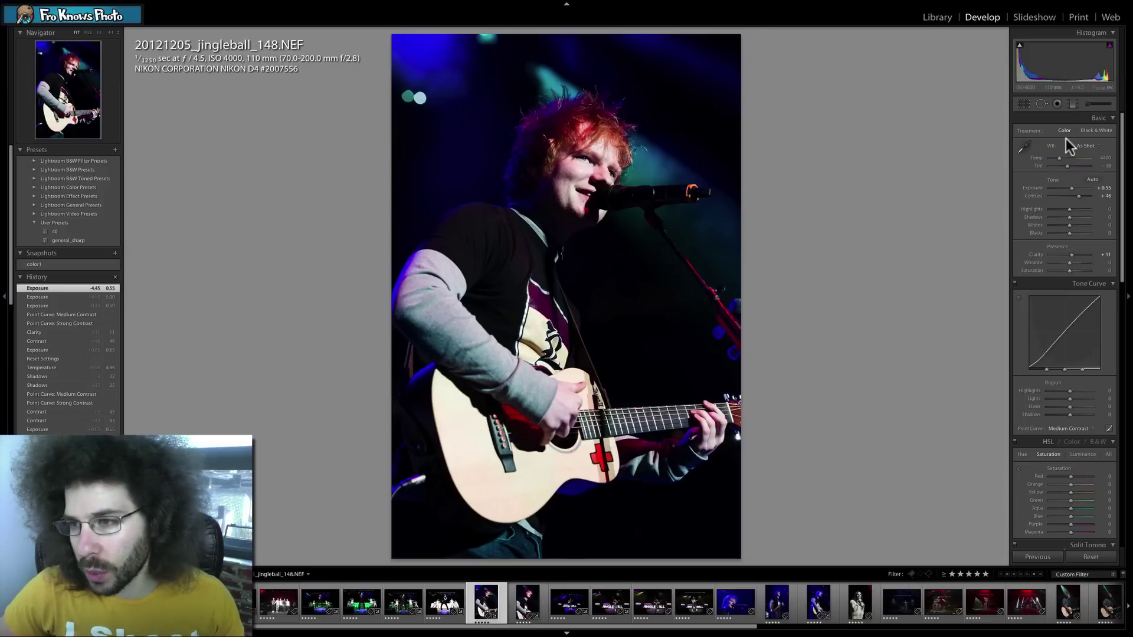
- Set the white balance Temp to 4889 K, undoing a later cooling trial toward 3704
drag(1057, 157, 1057, 157)
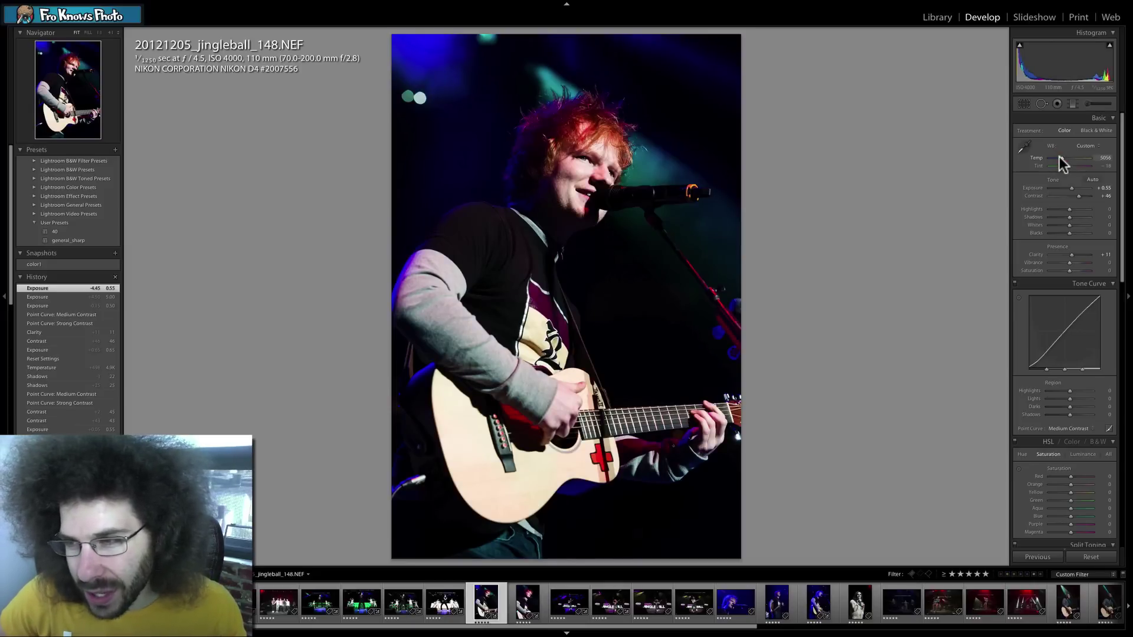
drag(1058, 157, 1061, 157)
click(1101, 158)
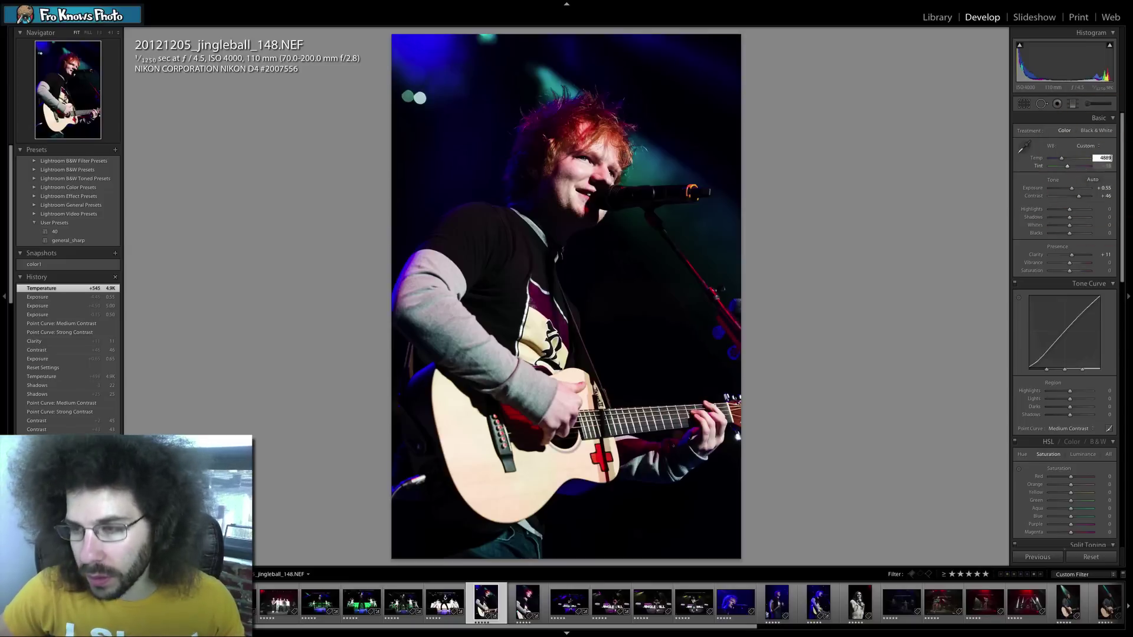
text(4889)
key(Return)
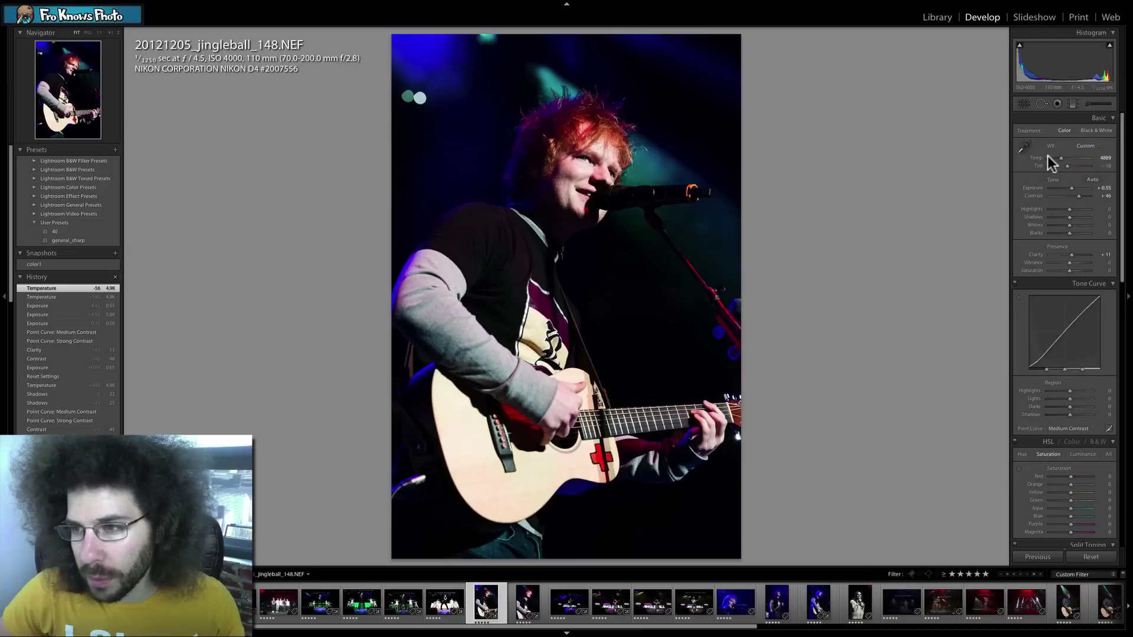
drag(1062, 160, 1058, 158)
key(ctrl+z)
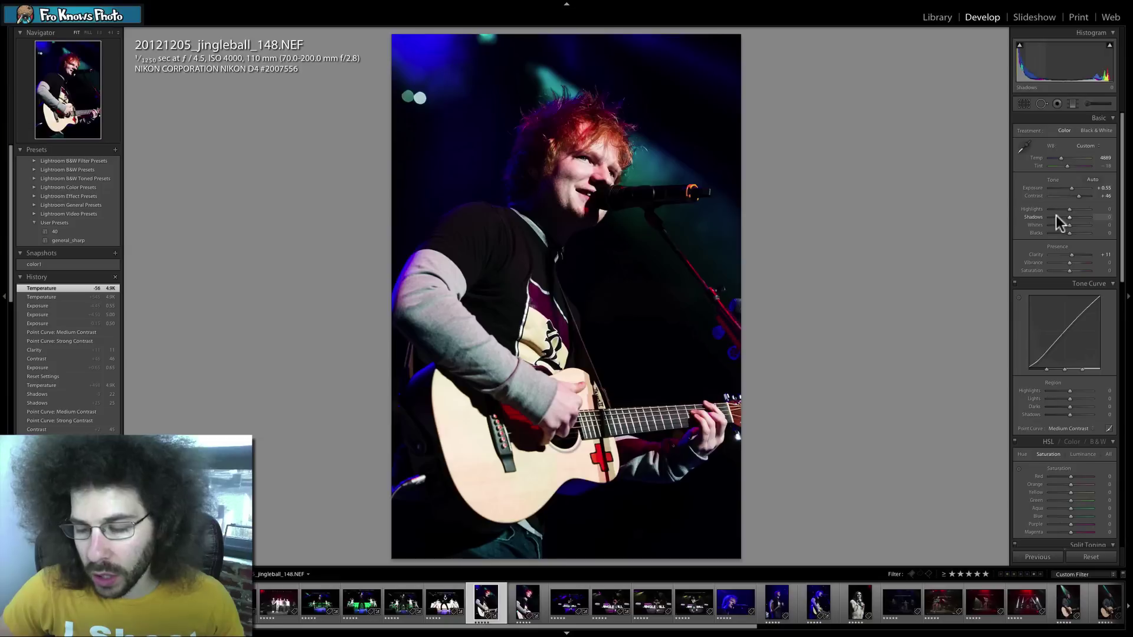
click(1078, 217)
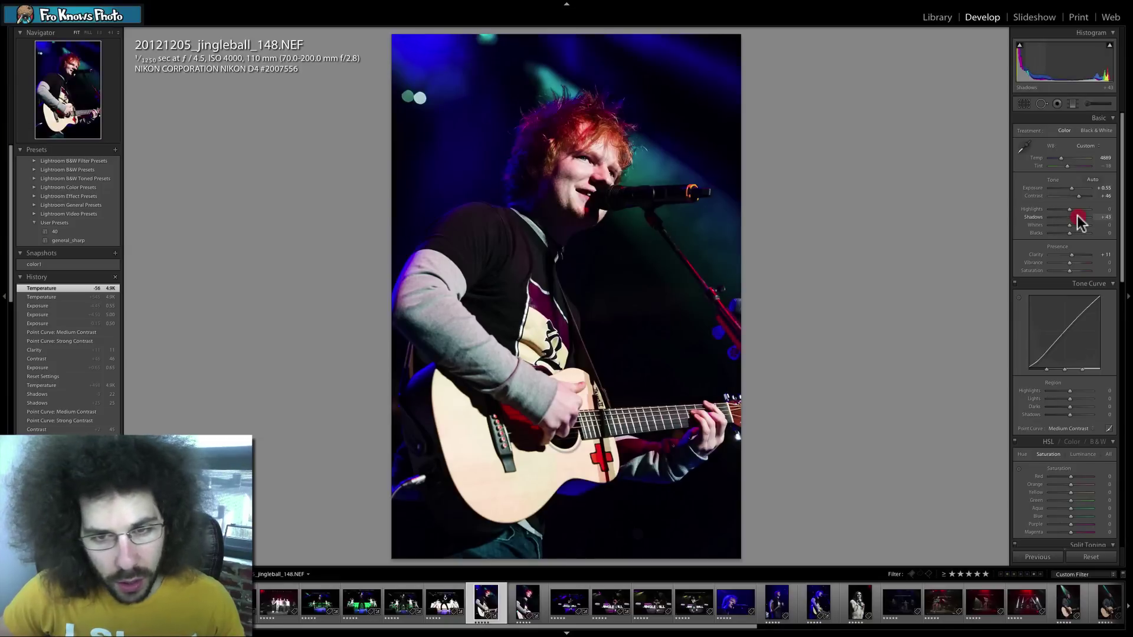
drag(1078, 216, 1084, 217)
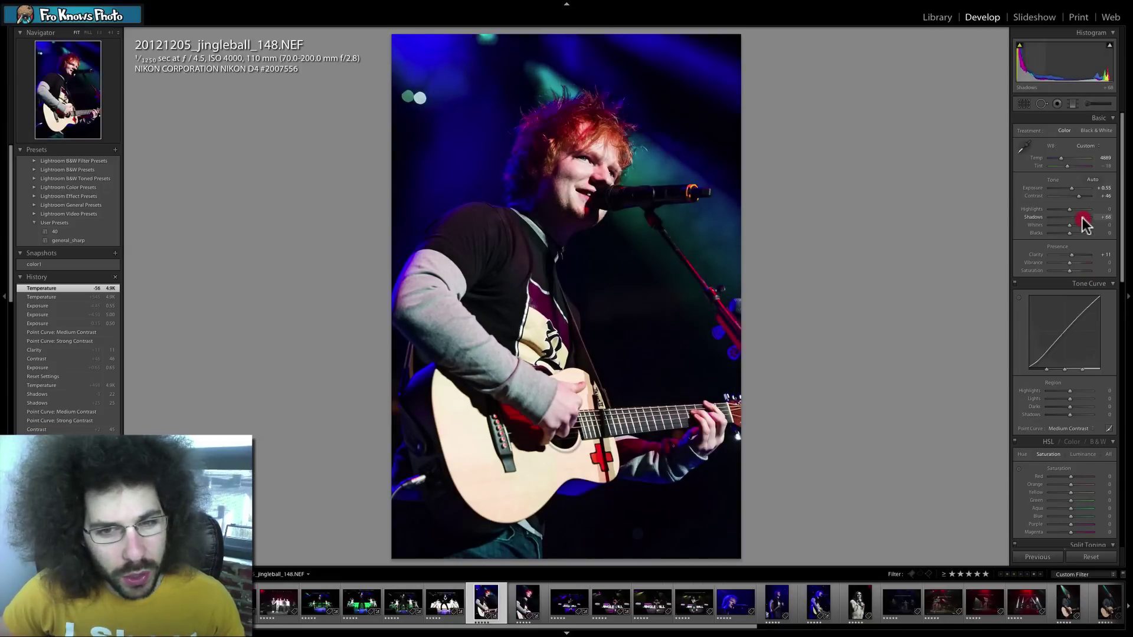
click(650, 248)
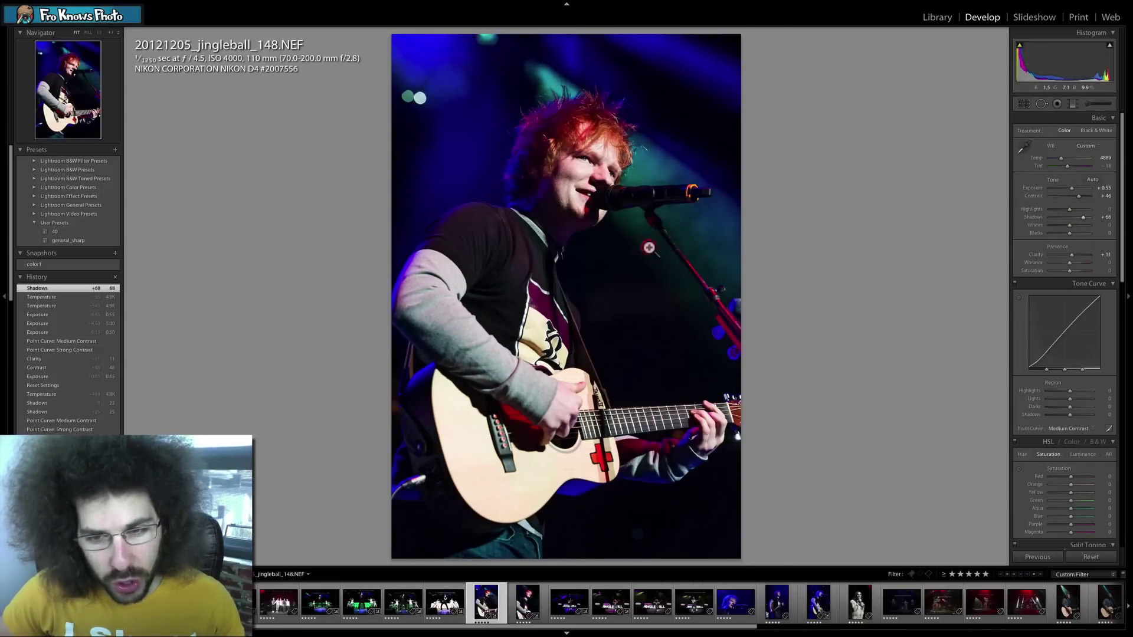
click(653, 233)
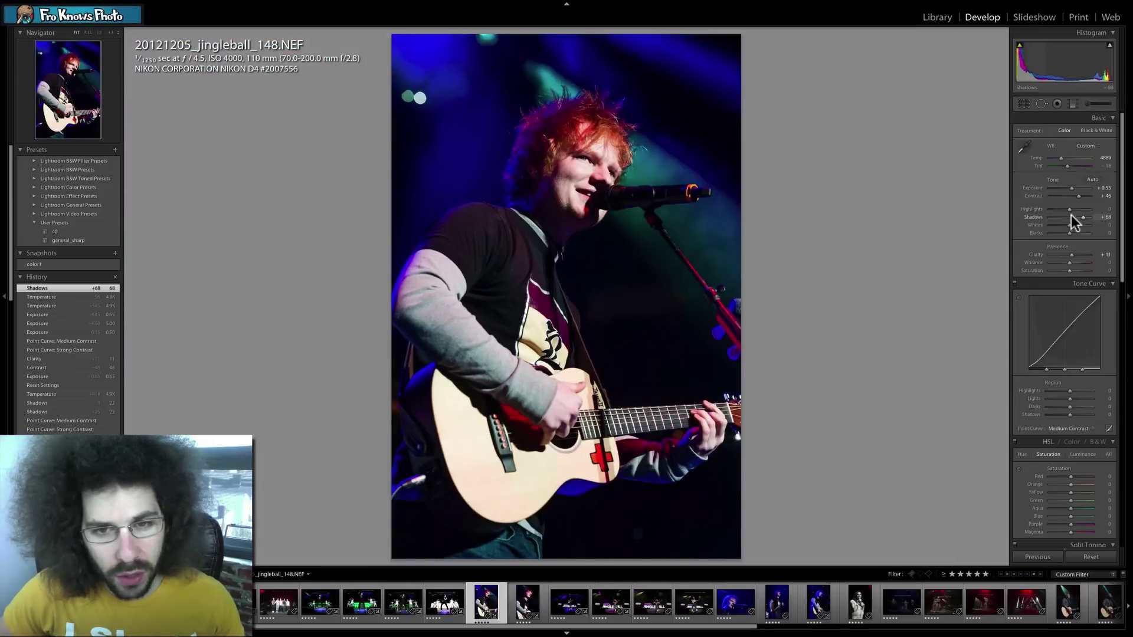
click(1071, 216)
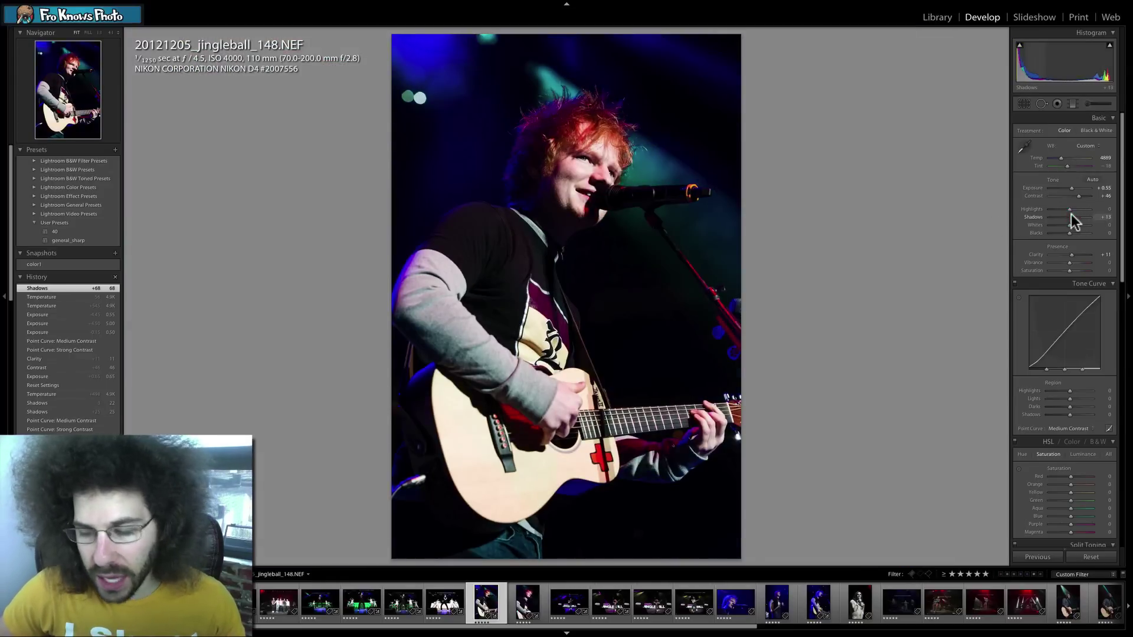
click(1073, 217)
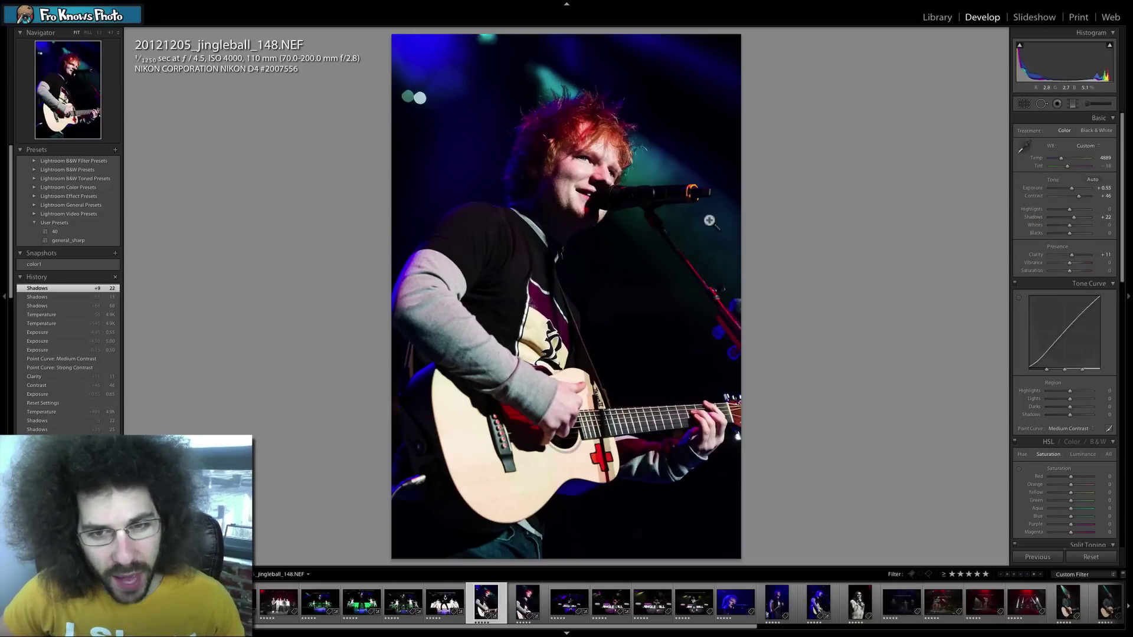
drag(1074, 217, 1088, 223)
key(ctrl+z)
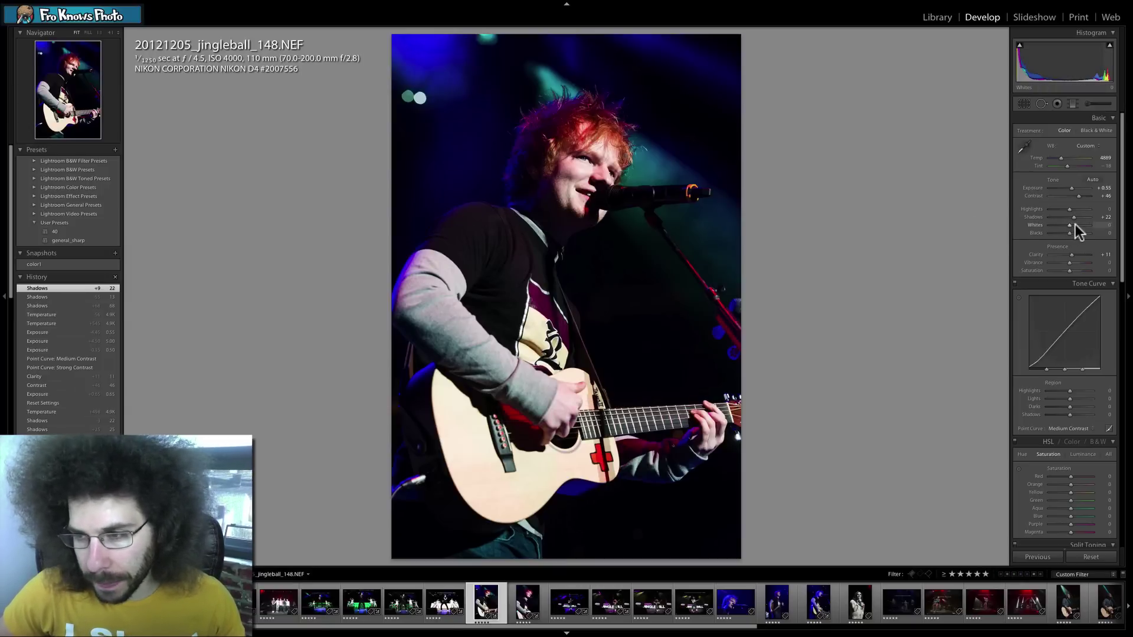
- Enter Whites as +26, then zoom in on the singer's face and back out to check
mouse_move(1074, 225)
mouse_down()
mouse_move(1053, 225)
mouse_move(1068, 224)
mouse_up()
click(1108, 225)
text(26)
key(Return)
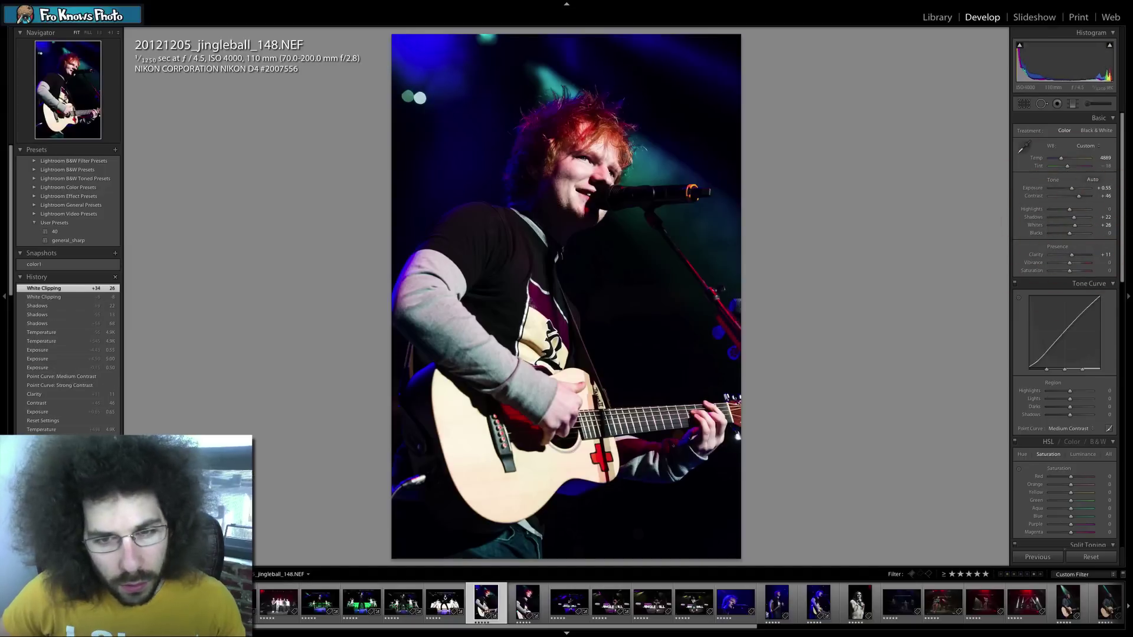
click(596, 176)
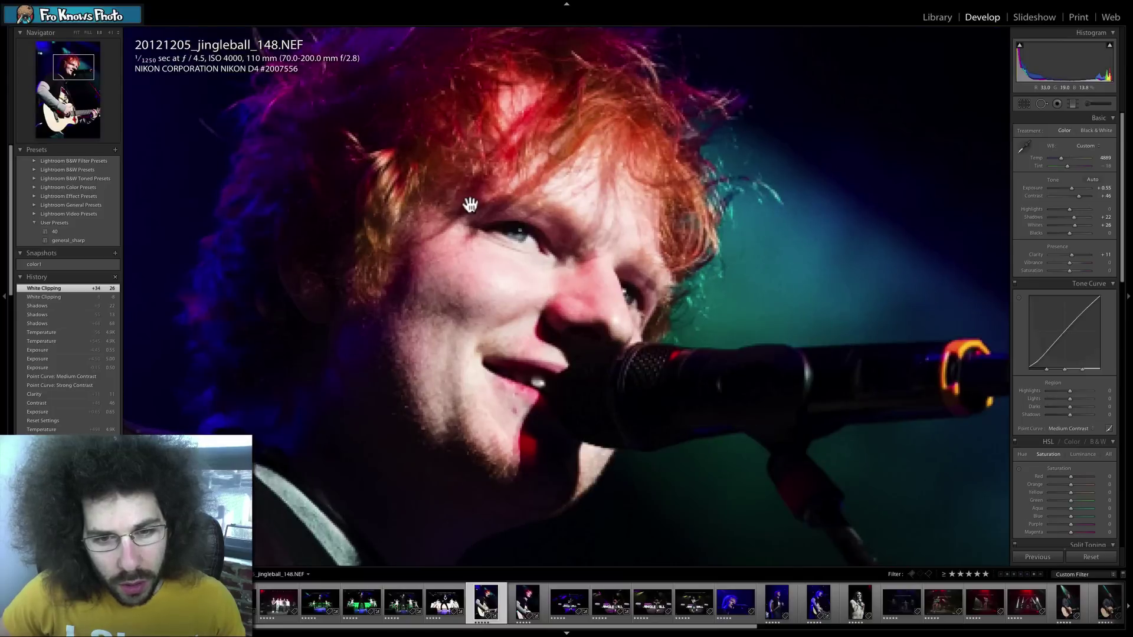
click(521, 231)
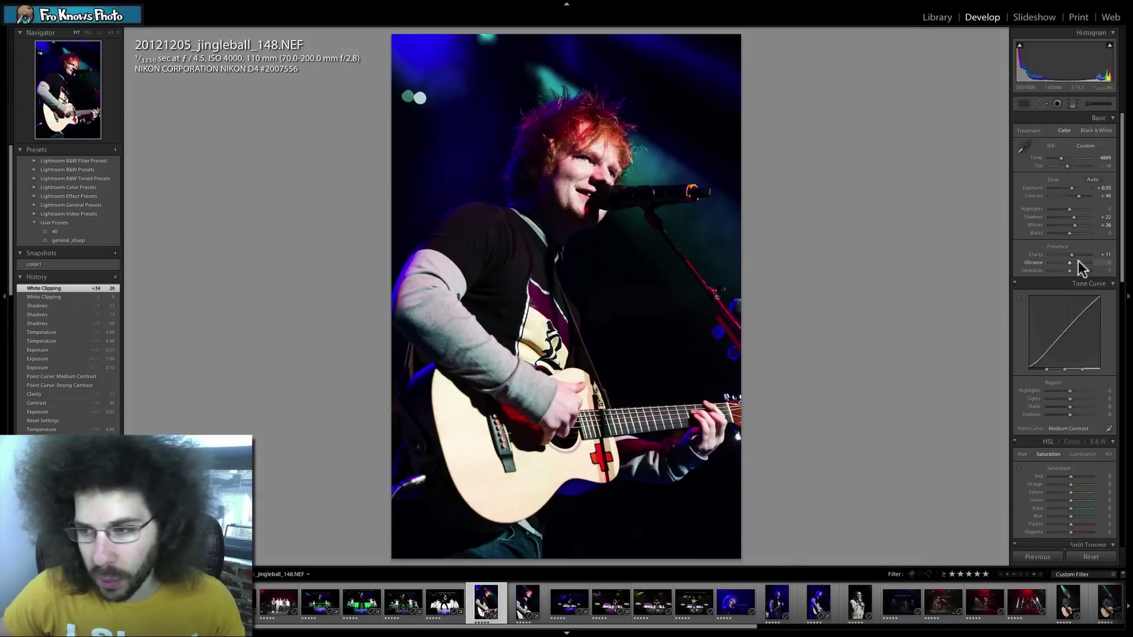
- Set Vibrance to +13, trying higher values such as +73 and undoing them
click(1103, 263)
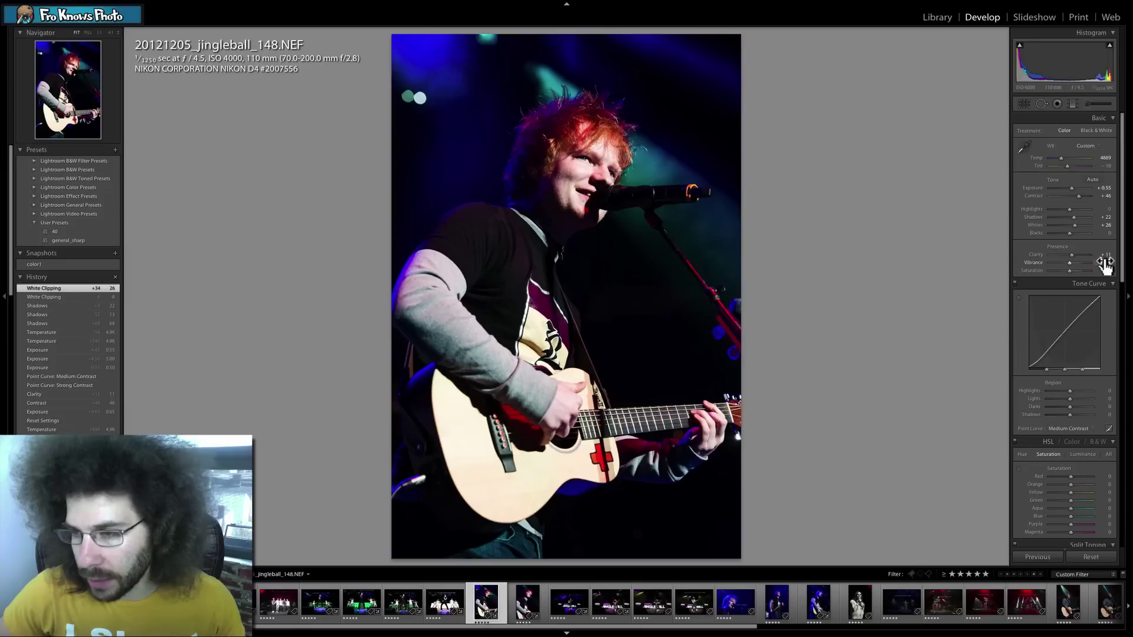
text(13)
key(Return)
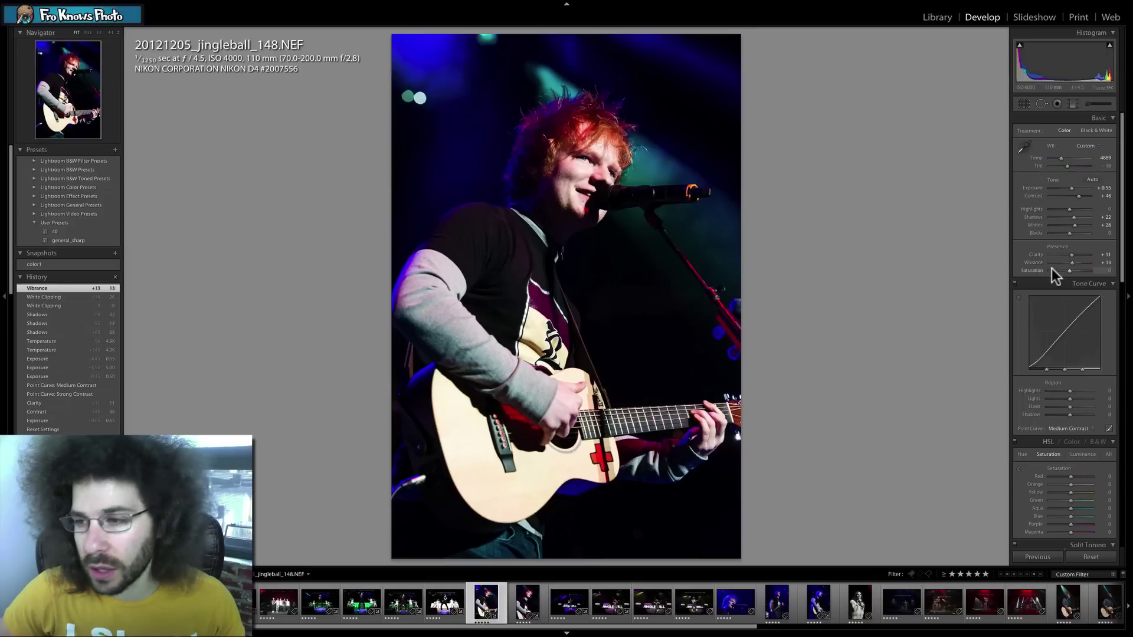
click(1084, 263)
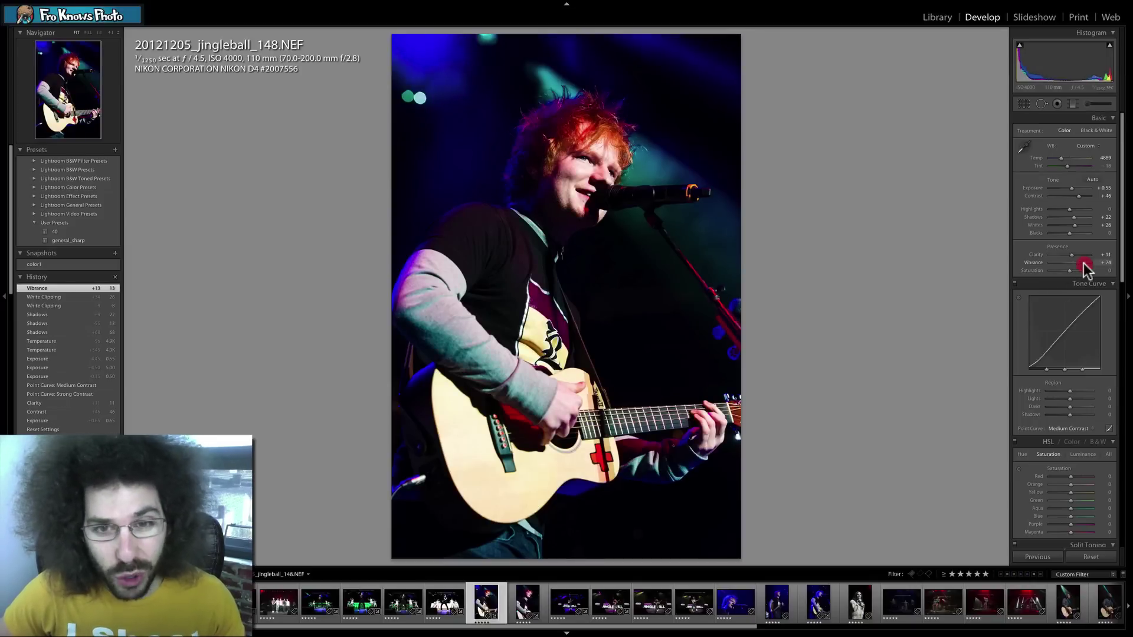
key(ctrl+z)
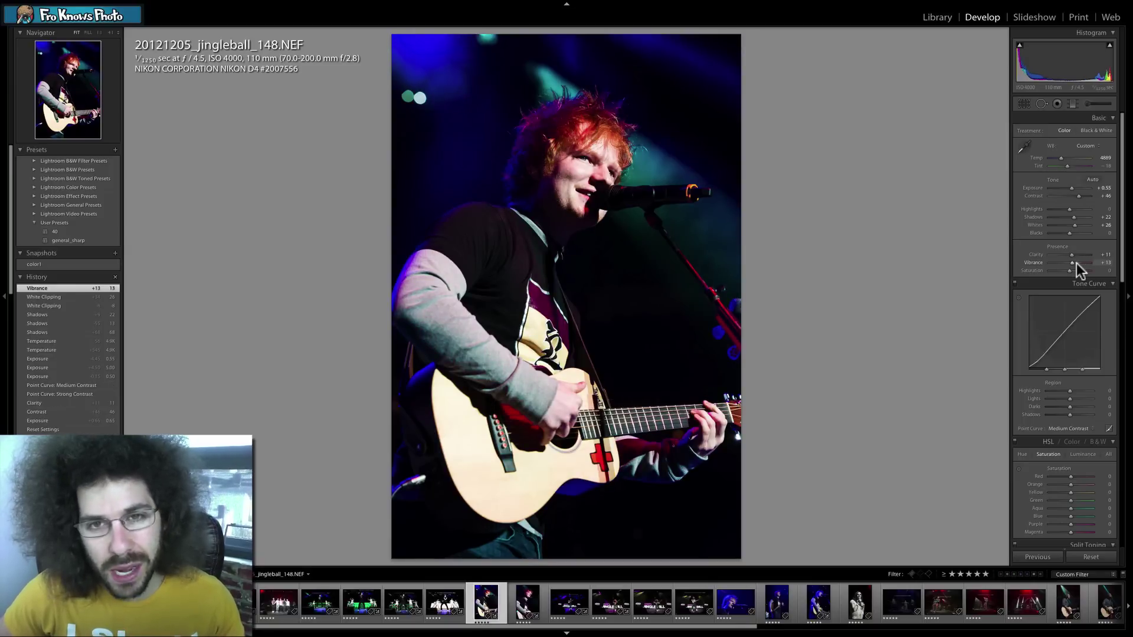
drag(1083, 263, 1081, 264)
key(ctrl+z)
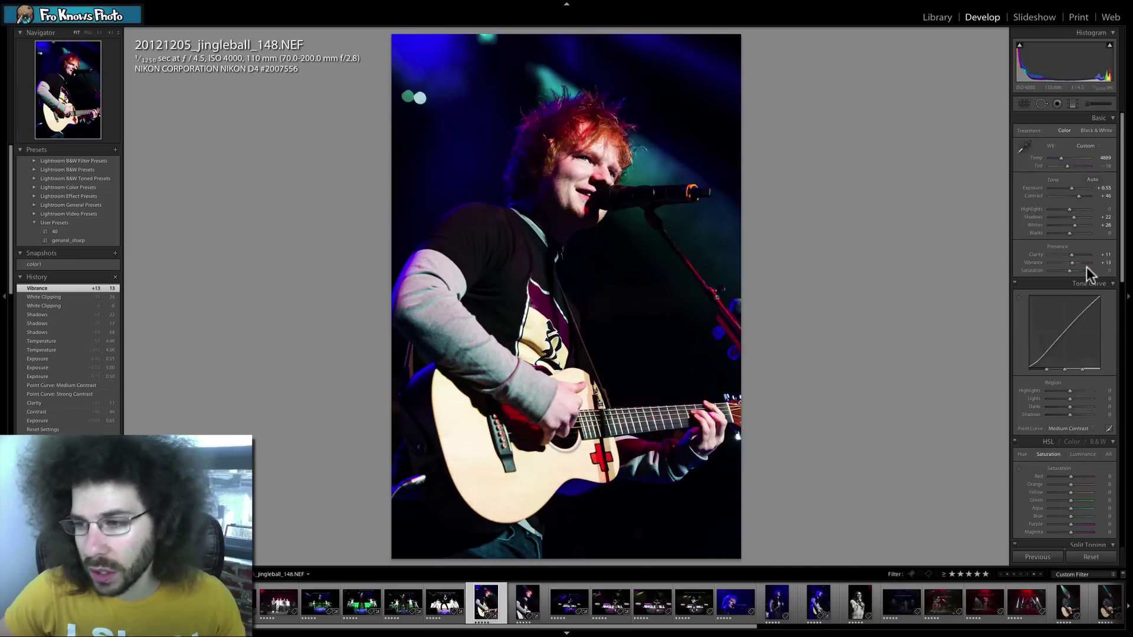
- Set Saturation to +26
click(1101, 270)
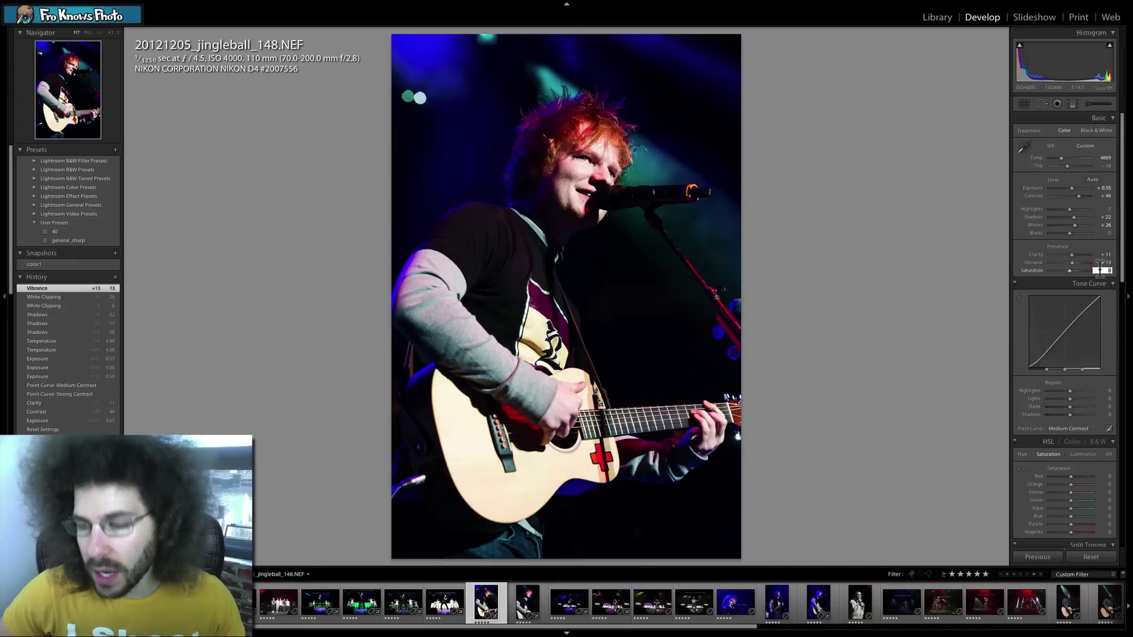
text(26)
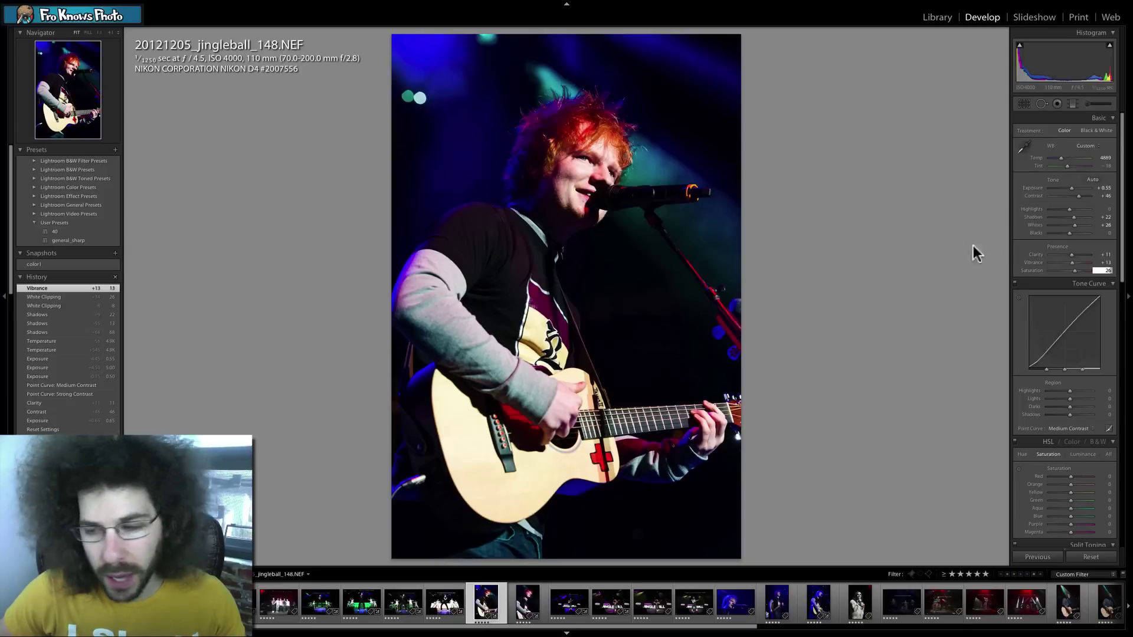
drag(1074, 272, 1068, 270)
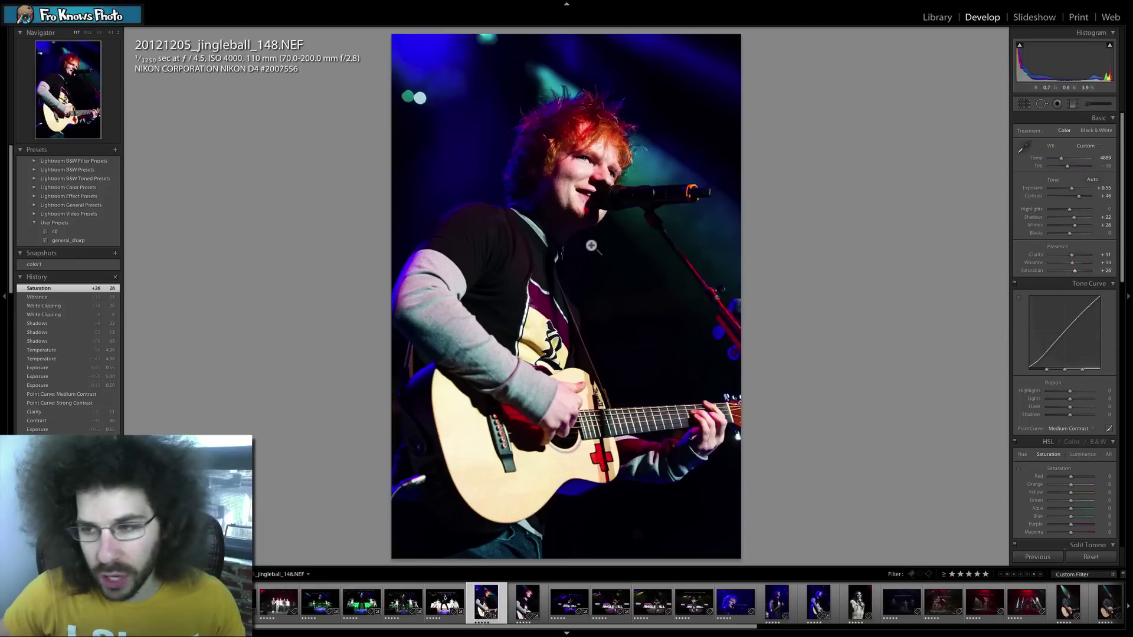
- Apply the color1 snapshot, then zoom to 1:1 and pan to center the singer's face
click(52, 265)
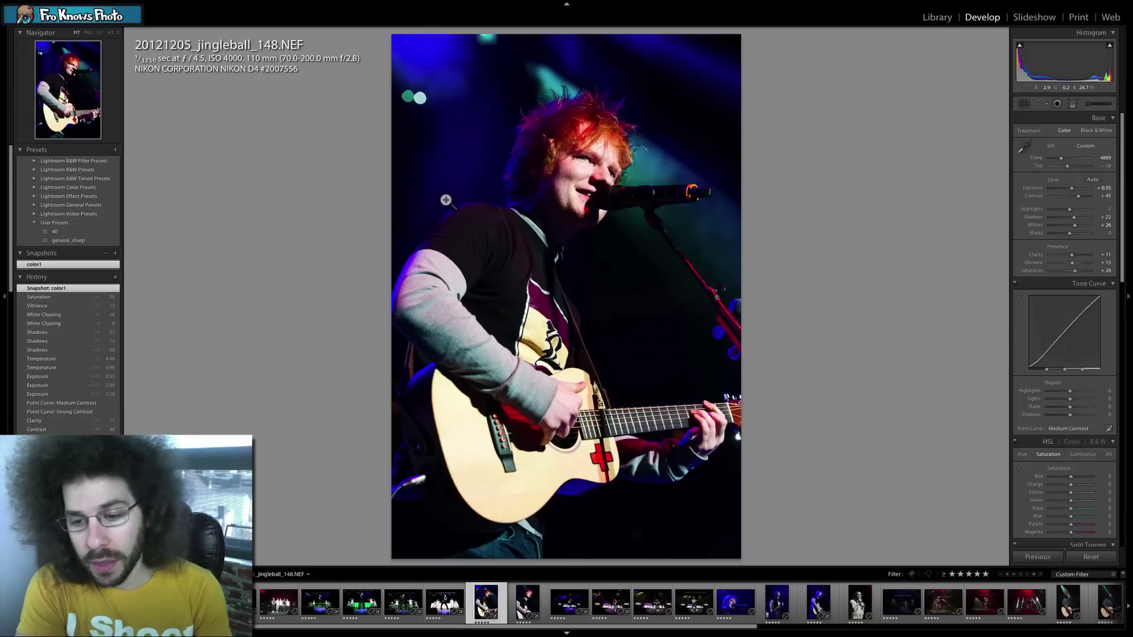
click(584, 153)
drag(533, 265, 516, 227)
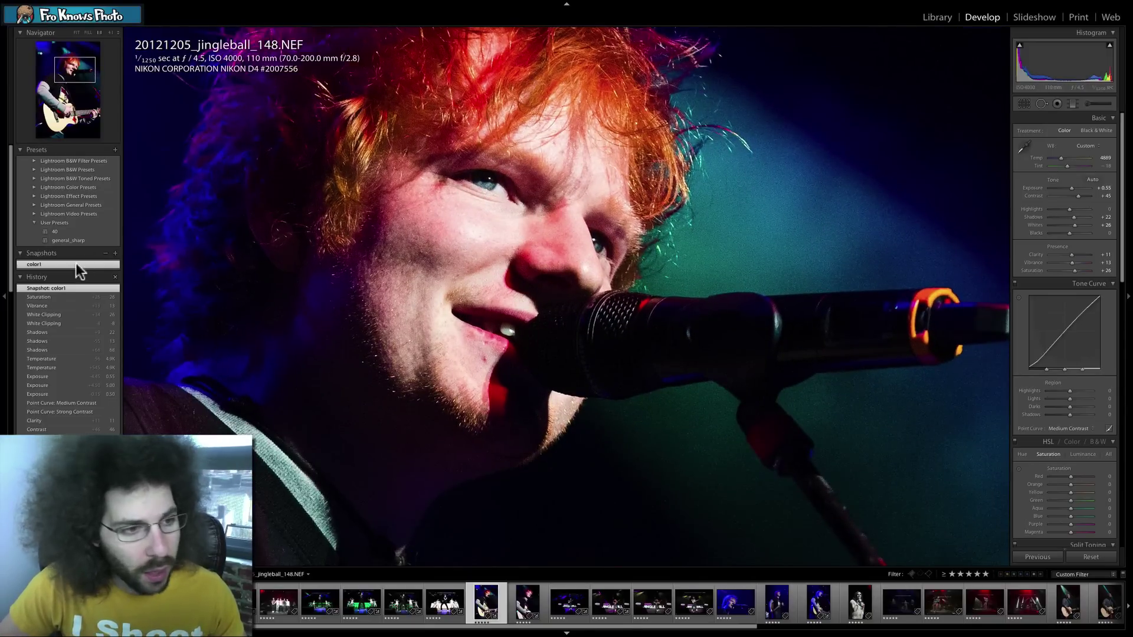
click(65, 232)
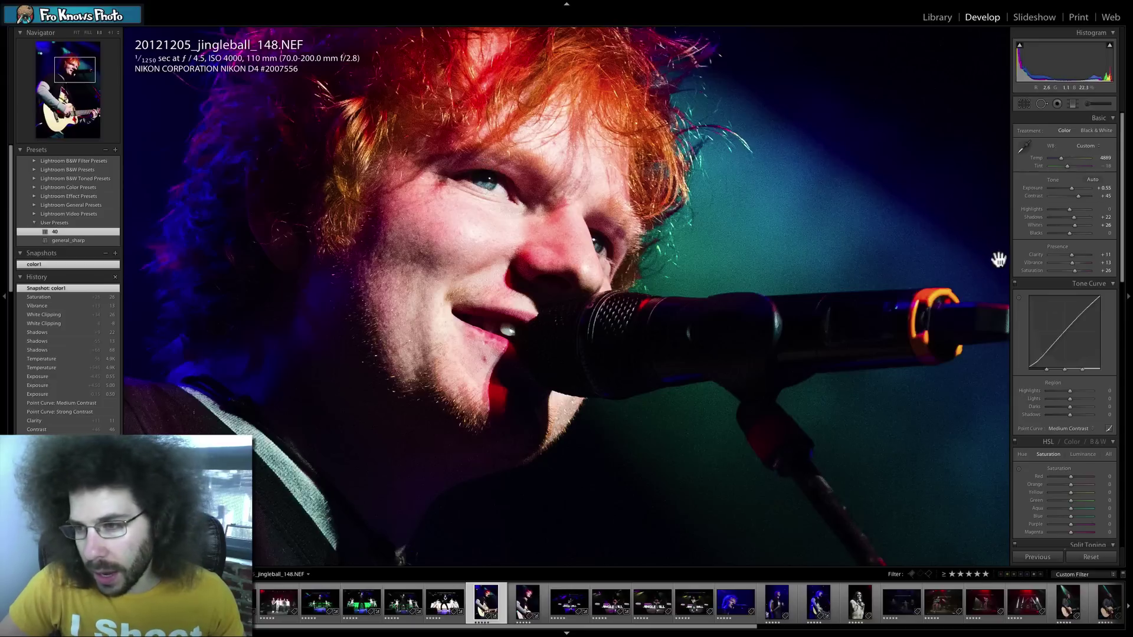
drag(1071, 255, 1089, 261)
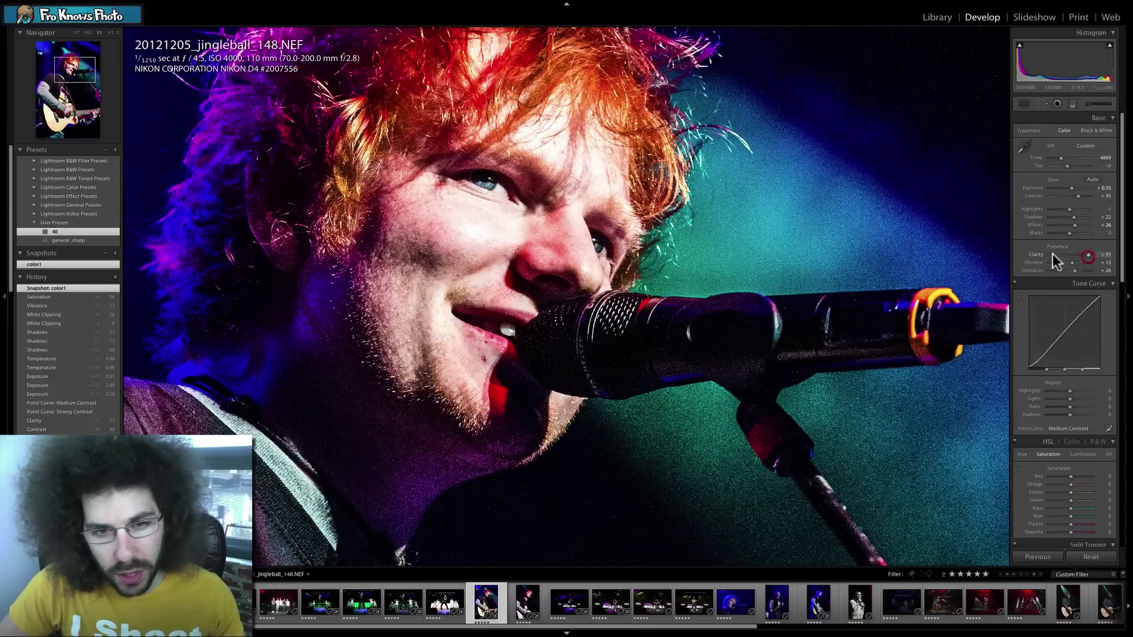
click(672, 192)
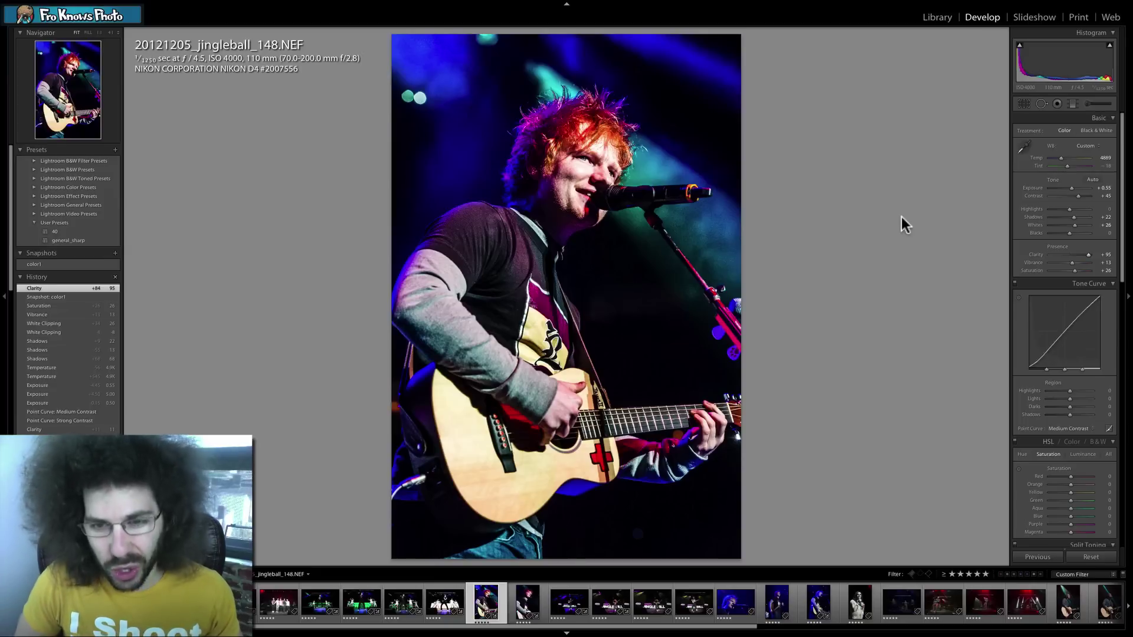
click(706, 195)
click(561, 275)
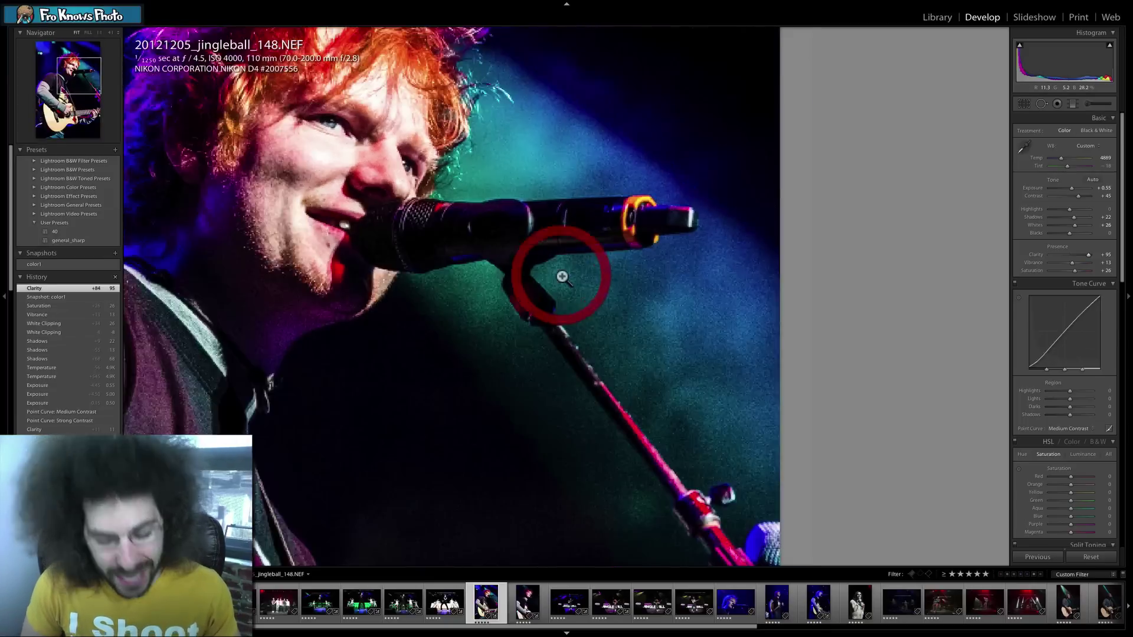
key(ctrl+z)
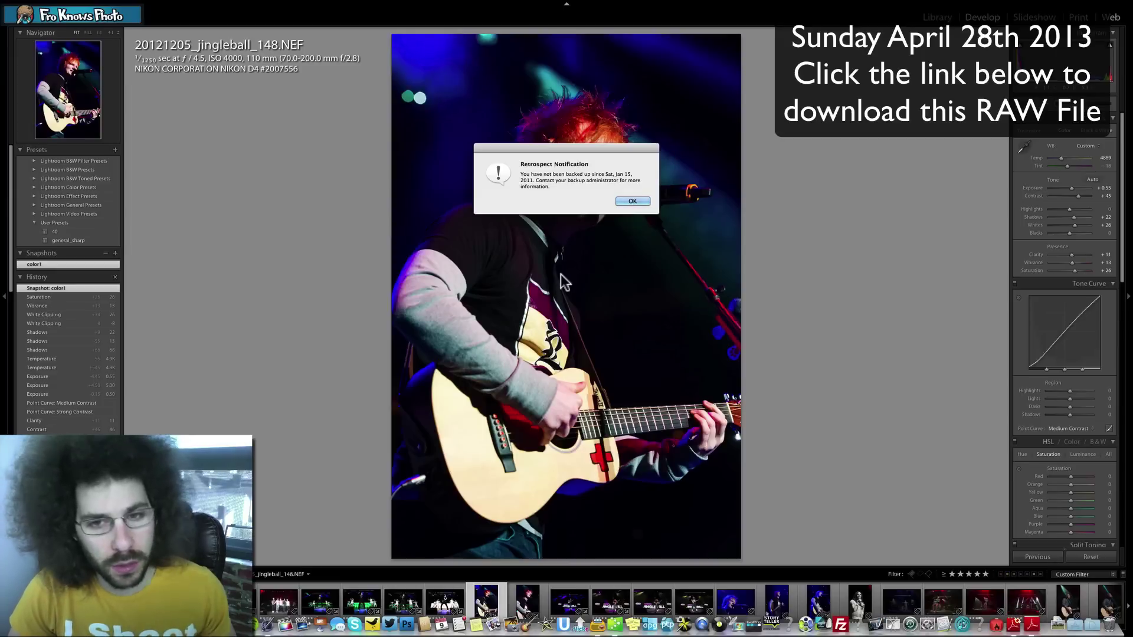
- Dismiss the Retrospect backup reminder with OK
click(632, 201)
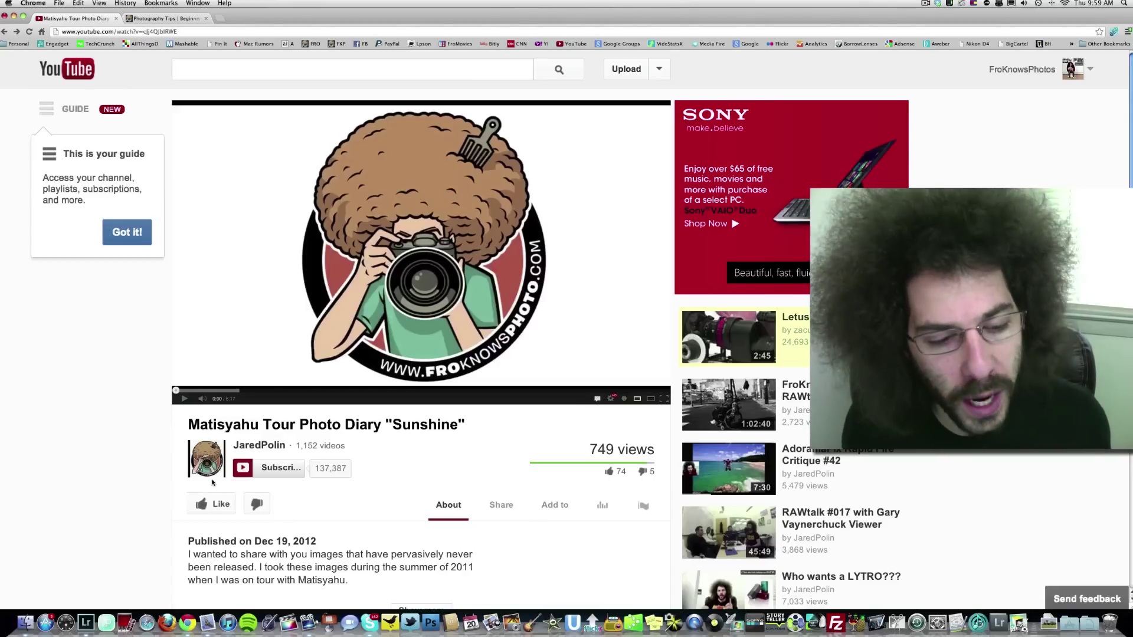
- Subscribe to the channel with new-upload emails and uploads-only feed, then switch to the FroKnowsPhoto tab
click(267, 469)
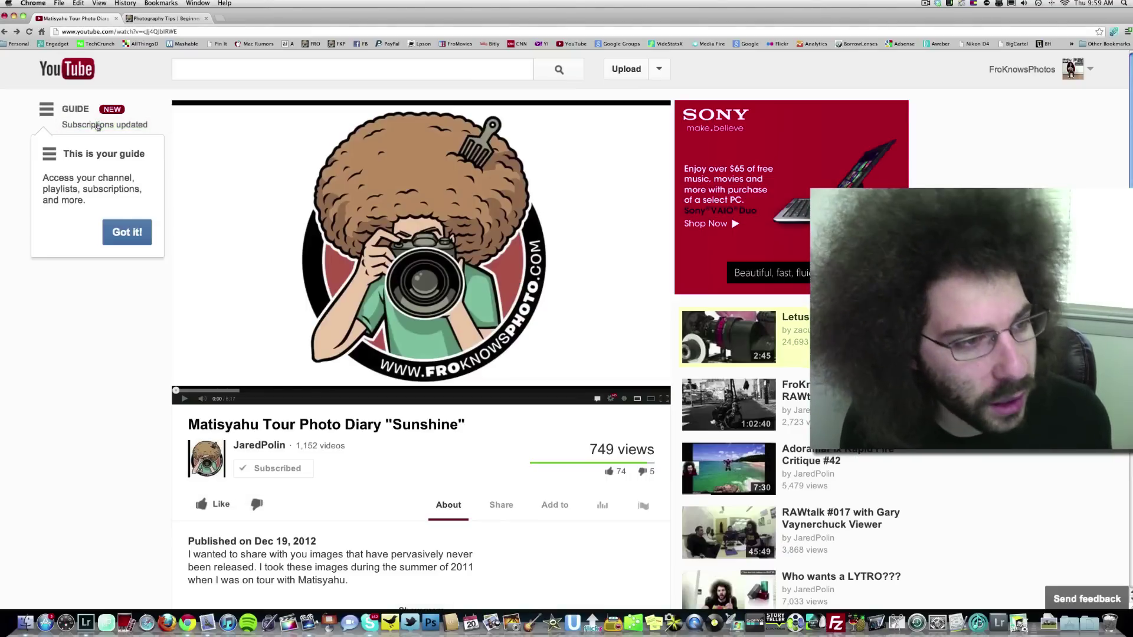
click(97, 125)
click(106, 378)
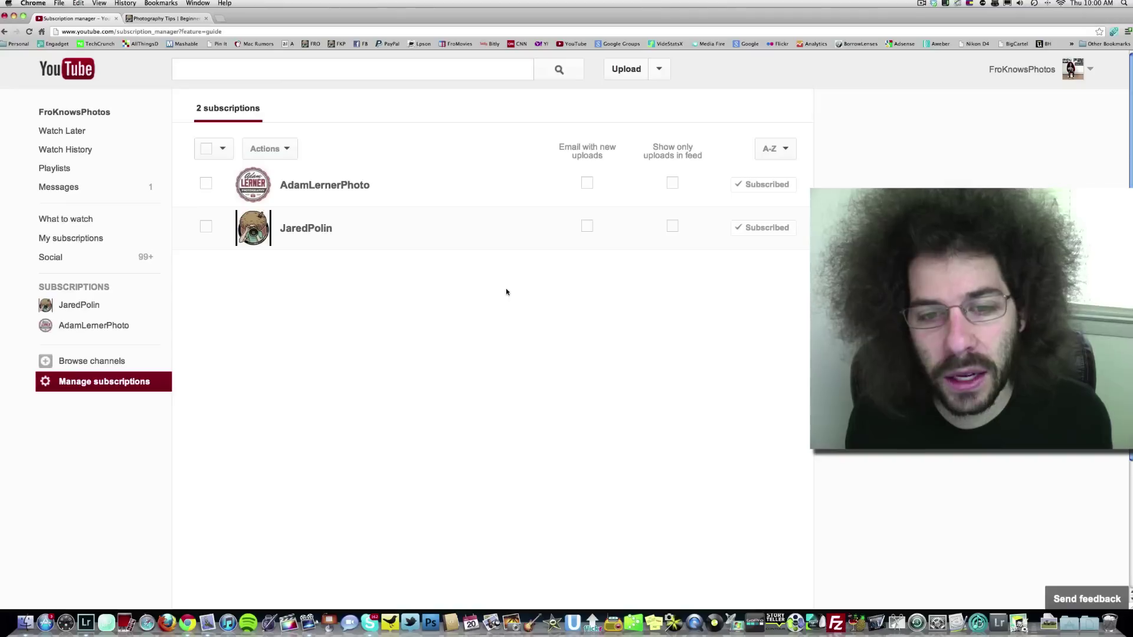
click(587, 229)
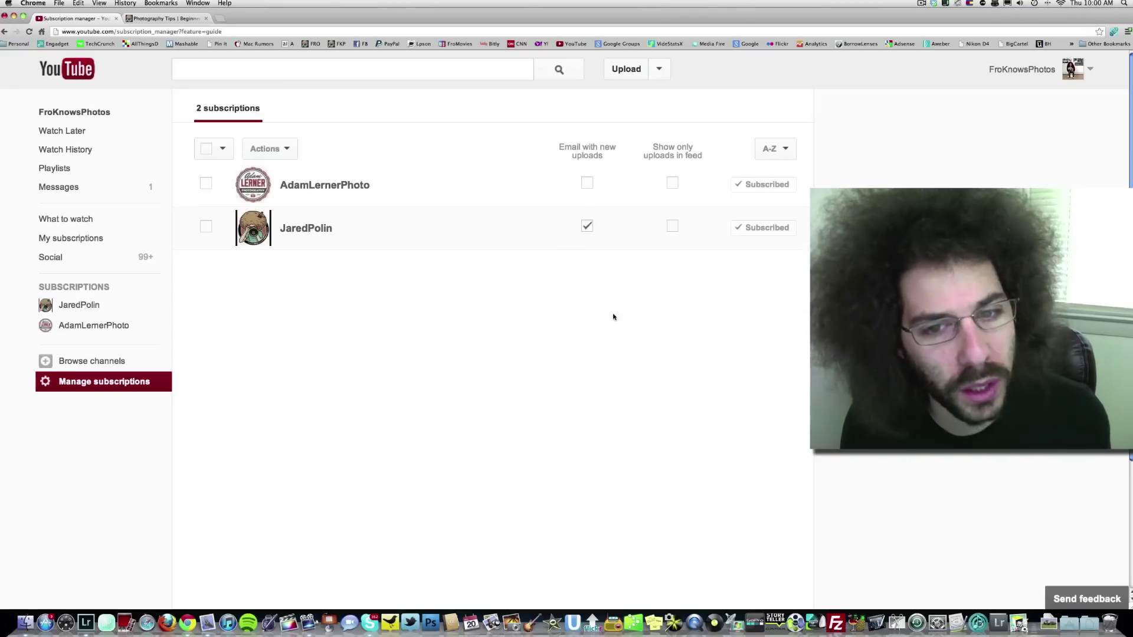
click(672, 226)
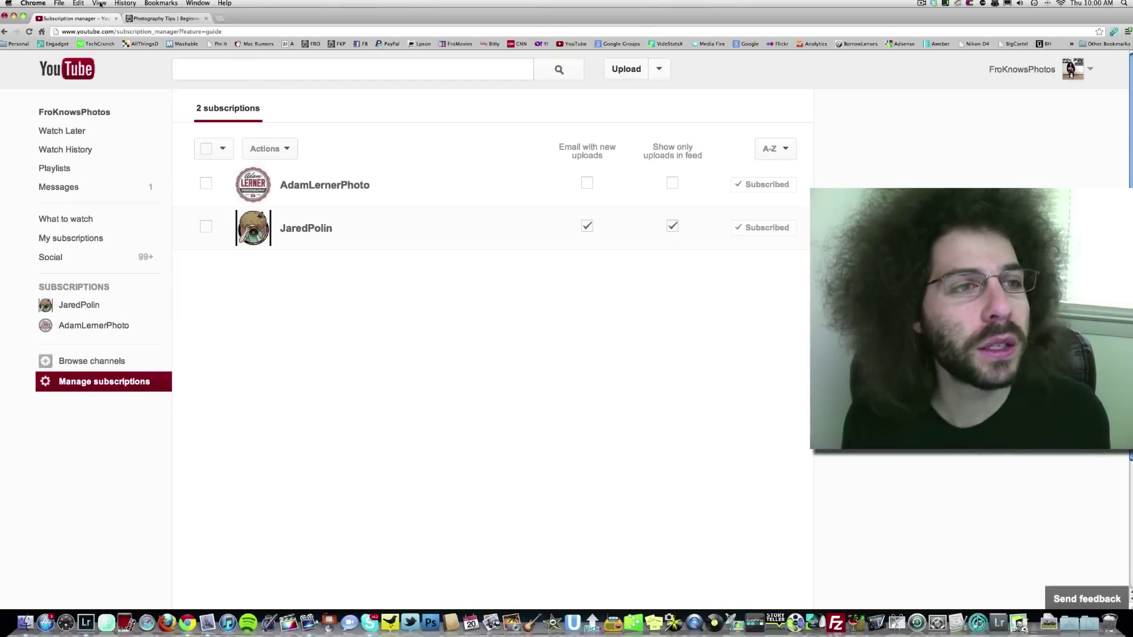
click(156, 19)
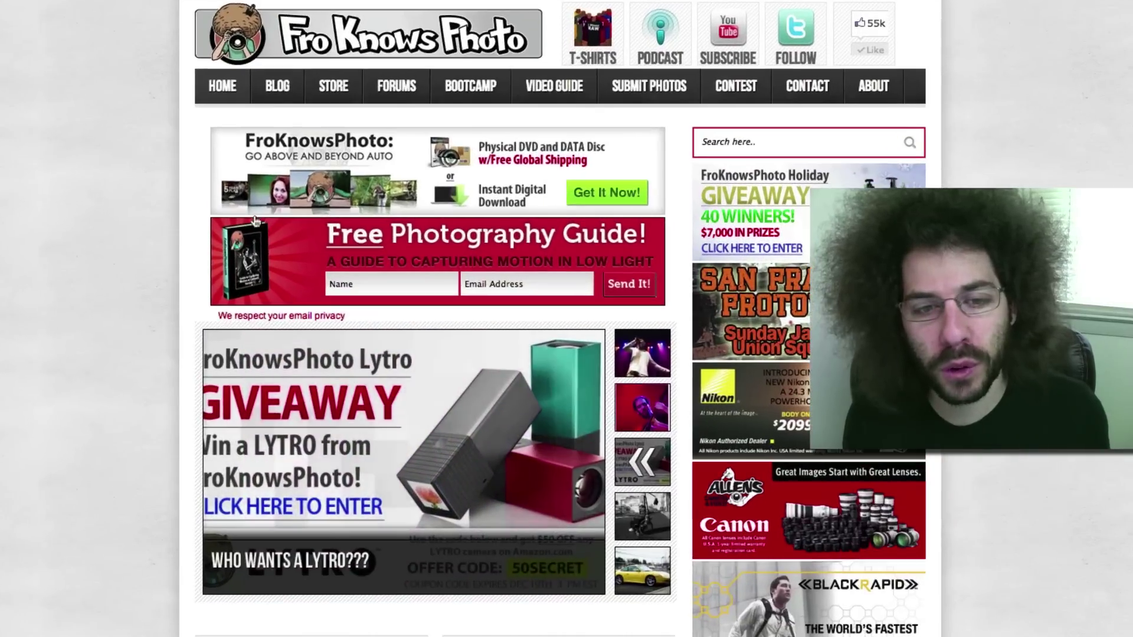